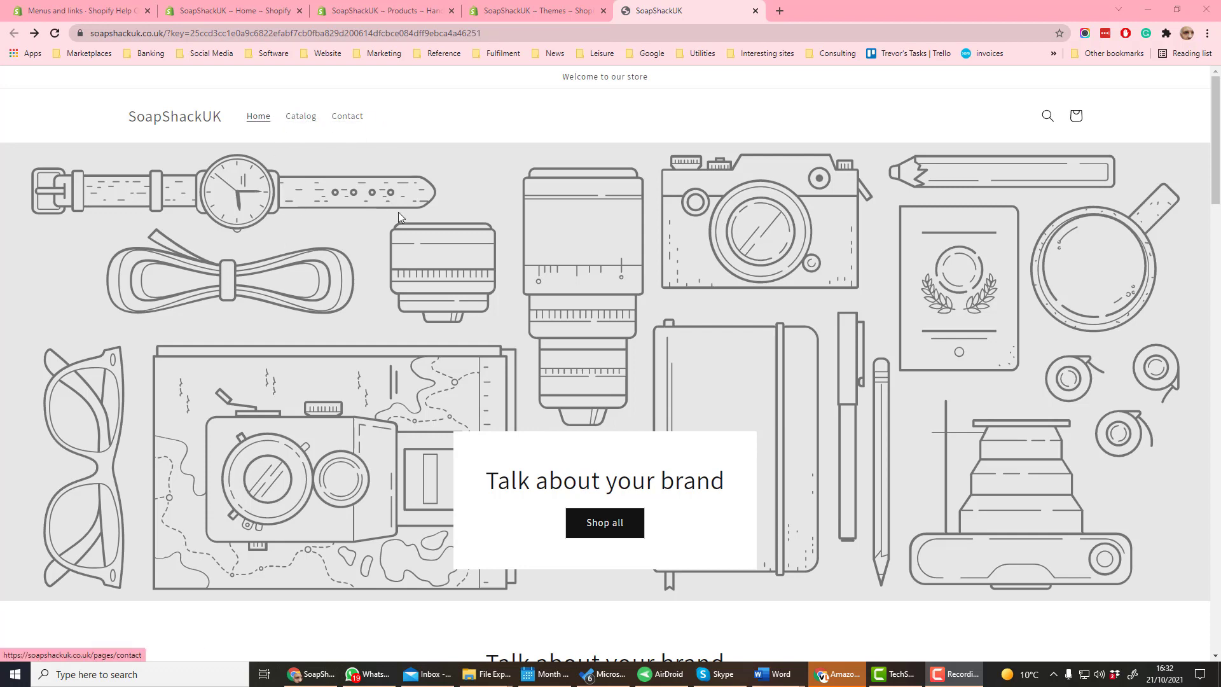
# - In the store admin, go to Online Store Navigation and open the Main menu for editing
pyautogui.scroll(-2, 370, 352)
pyautogui.scroll(-20, 370, 353)
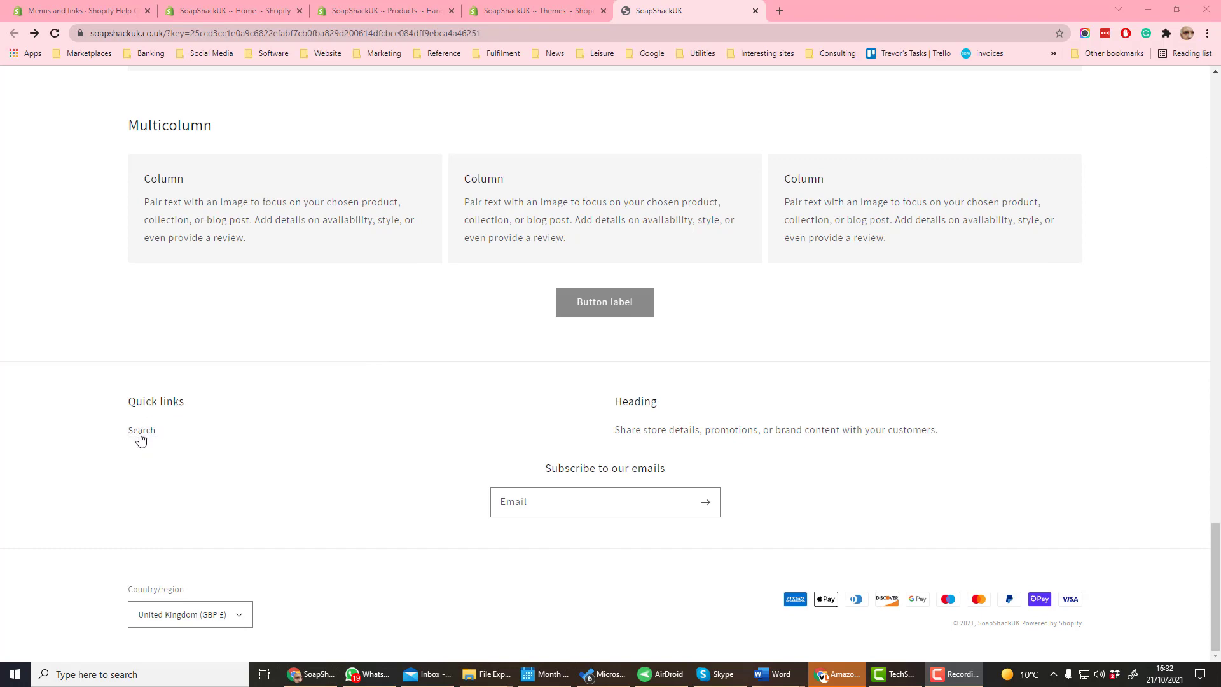
pyautogui.scroll(10, 316, 486)
pyautogui.scroll(15, 316, 485)
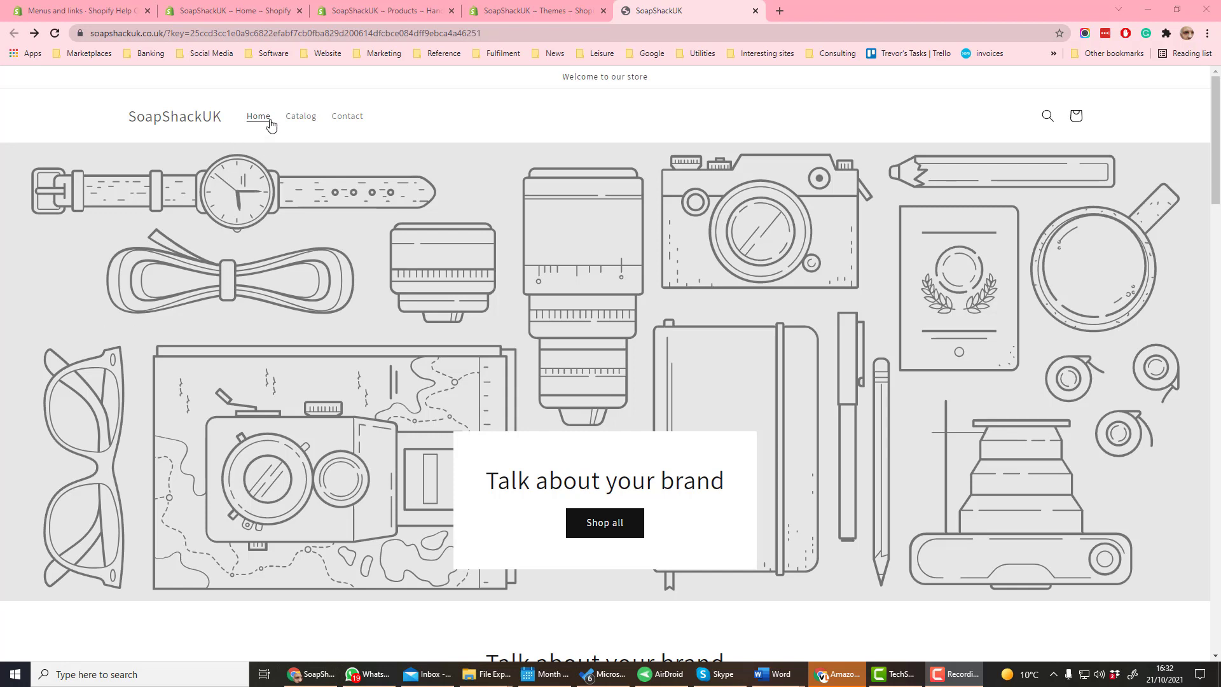
pyautogui.click(308, 9)
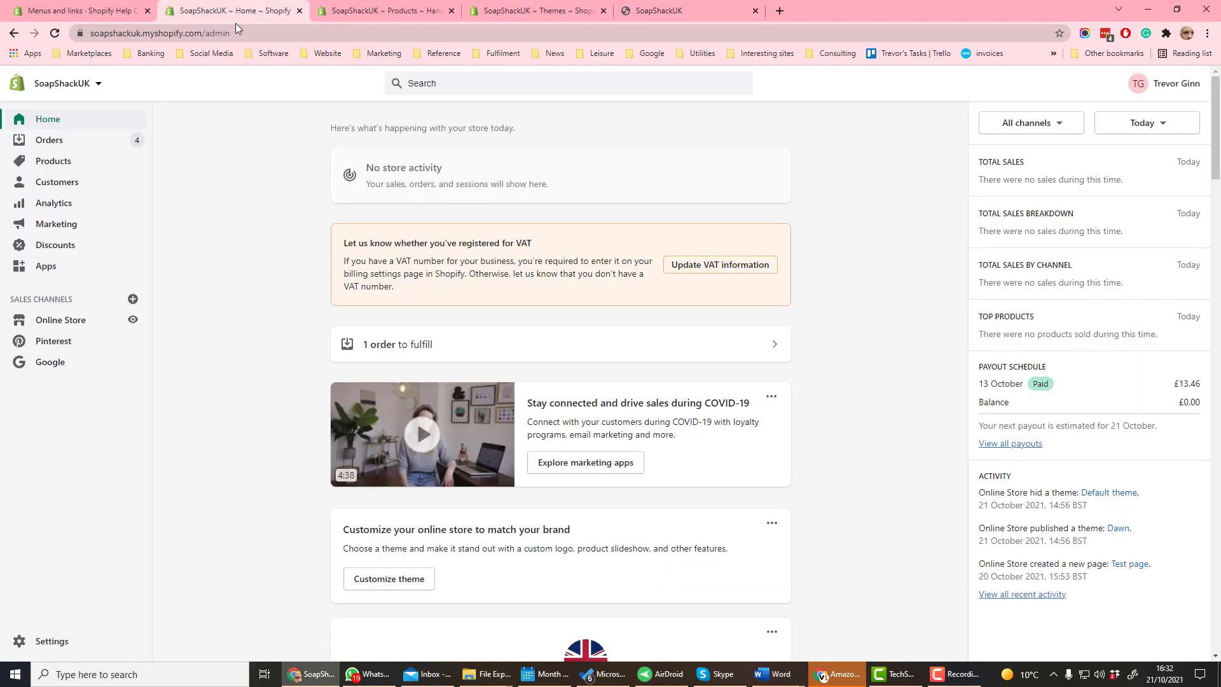
pyautogui.click(52, 323)
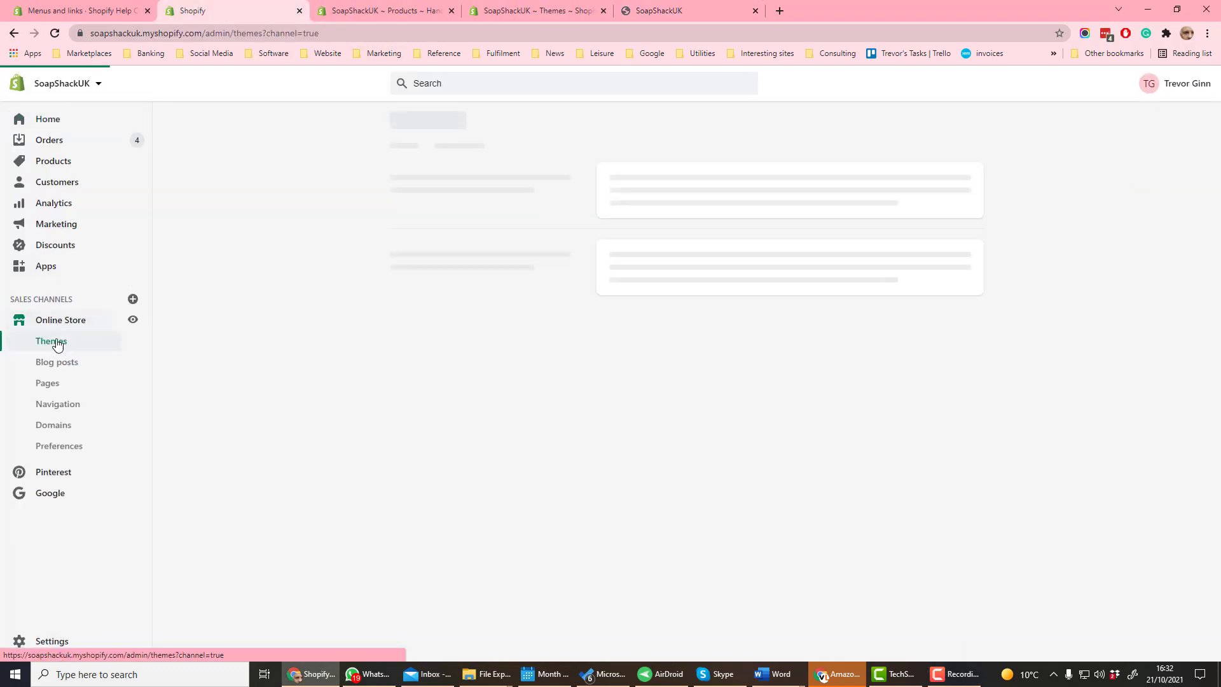
pyautogui.click(68, 407)
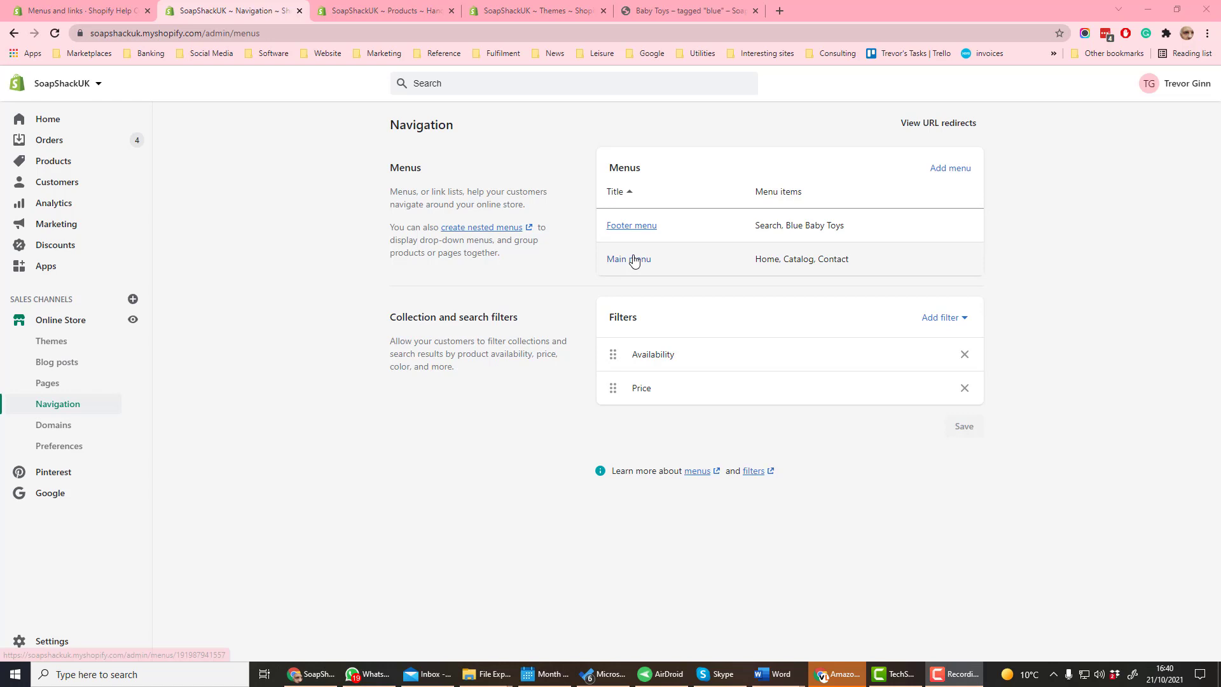
pyautogui.click(634, 260)
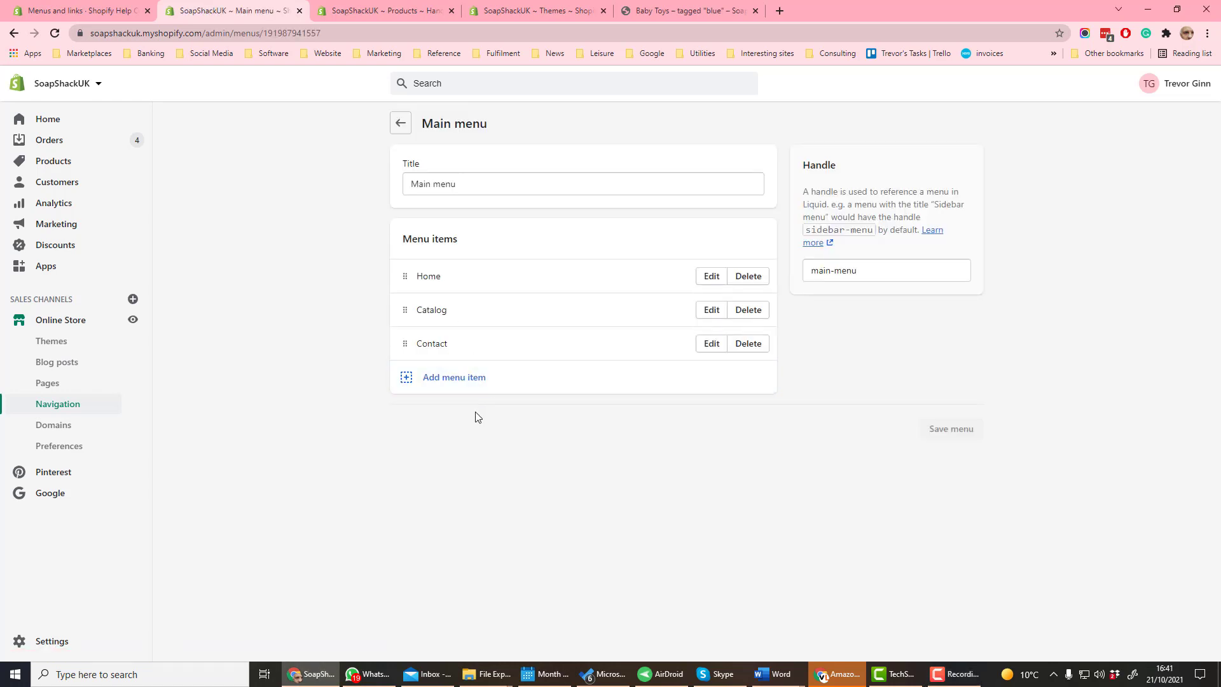
# - Add a Baby Toys menu item linked to the Baby Toys collection
pyautogui.click(478, 383)
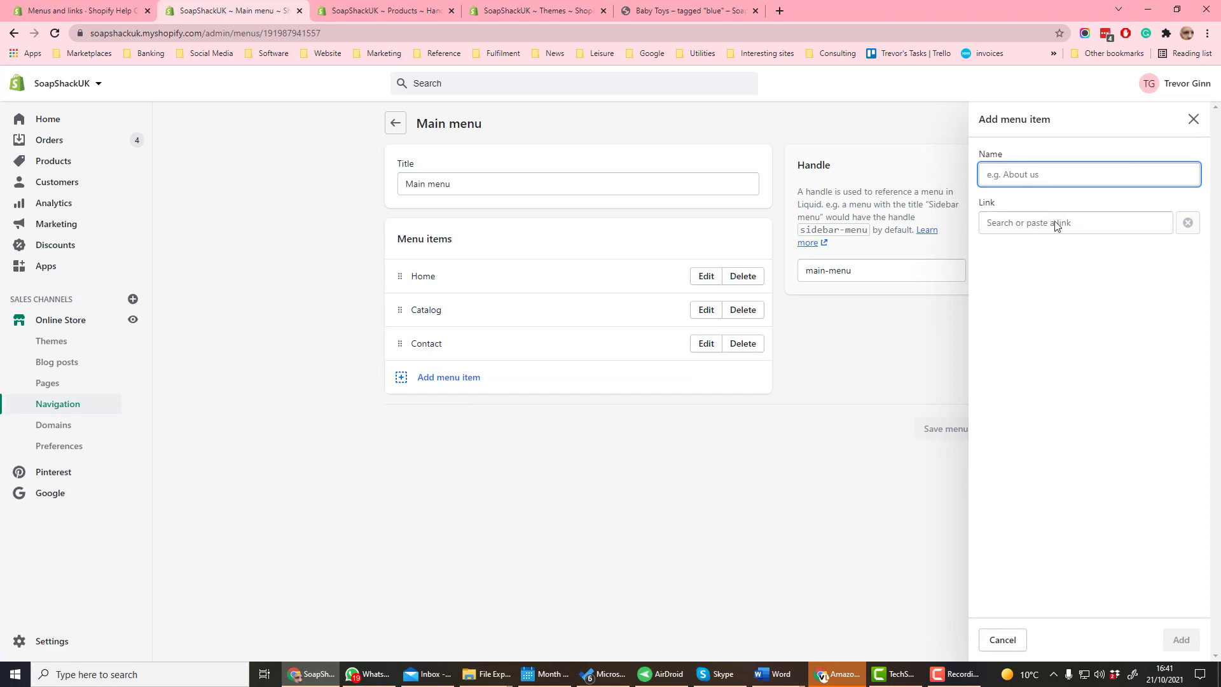
pyautogui.click(1019, 225)
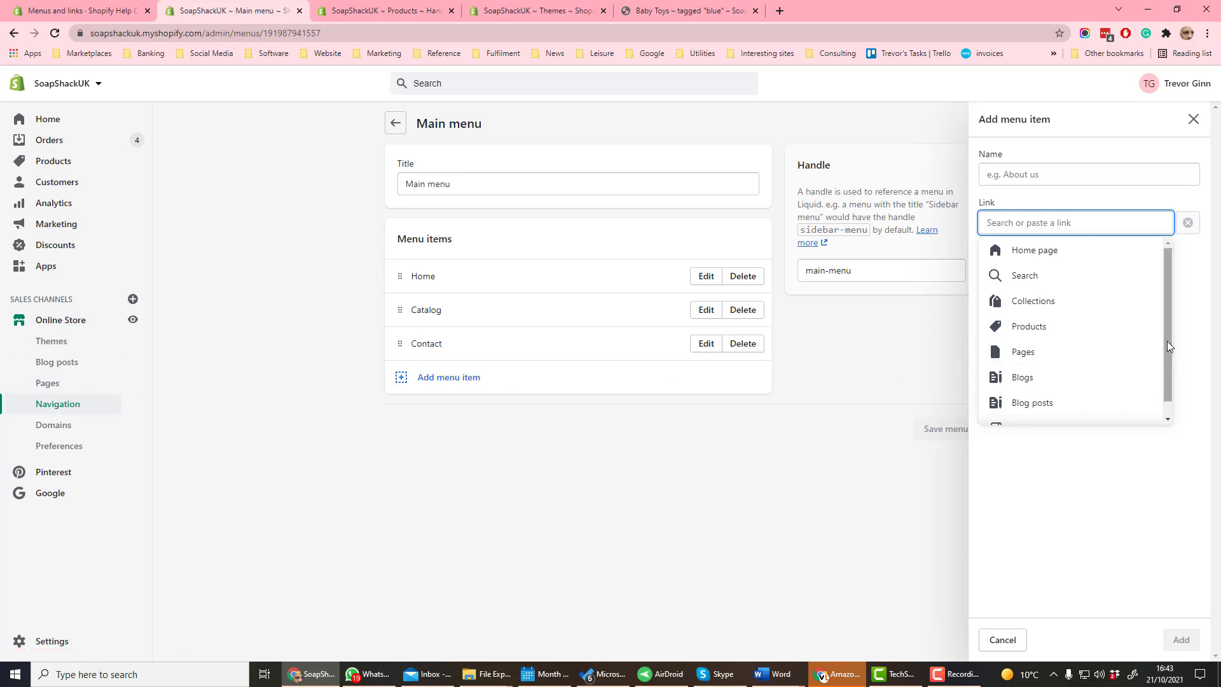
pyautogui.scroll(-1, 1153, 360)
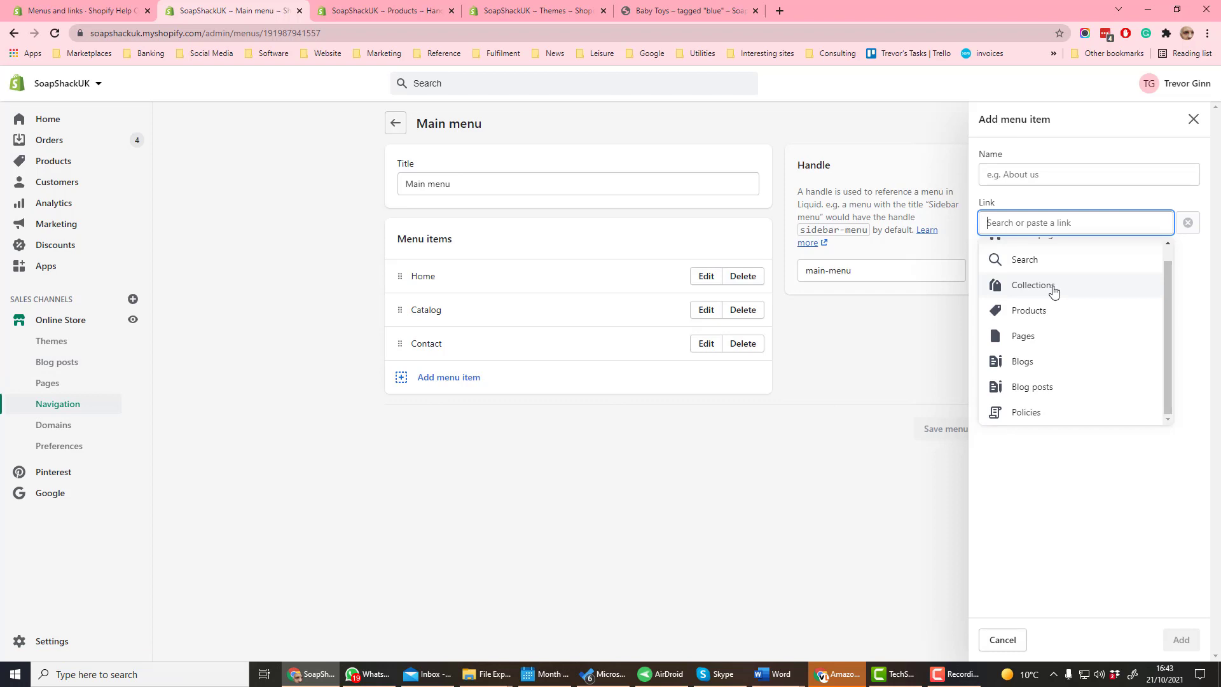
pyautogui.click(1033, 290)
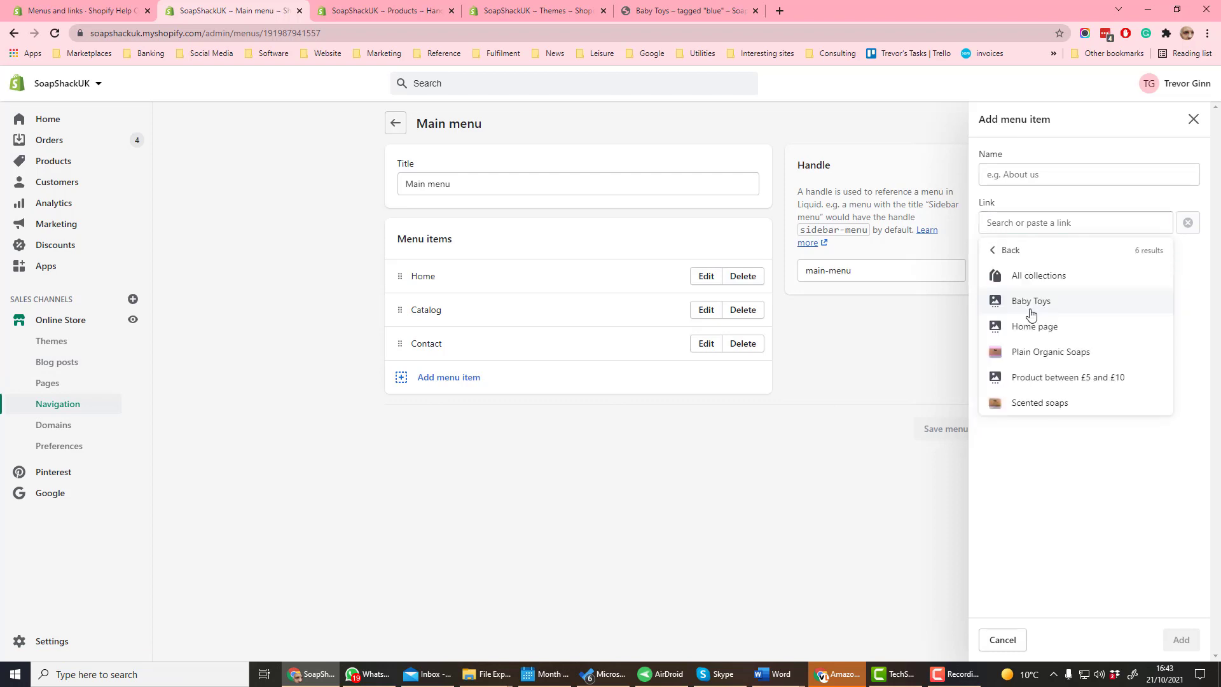
pyautogui.click(1035, 304)
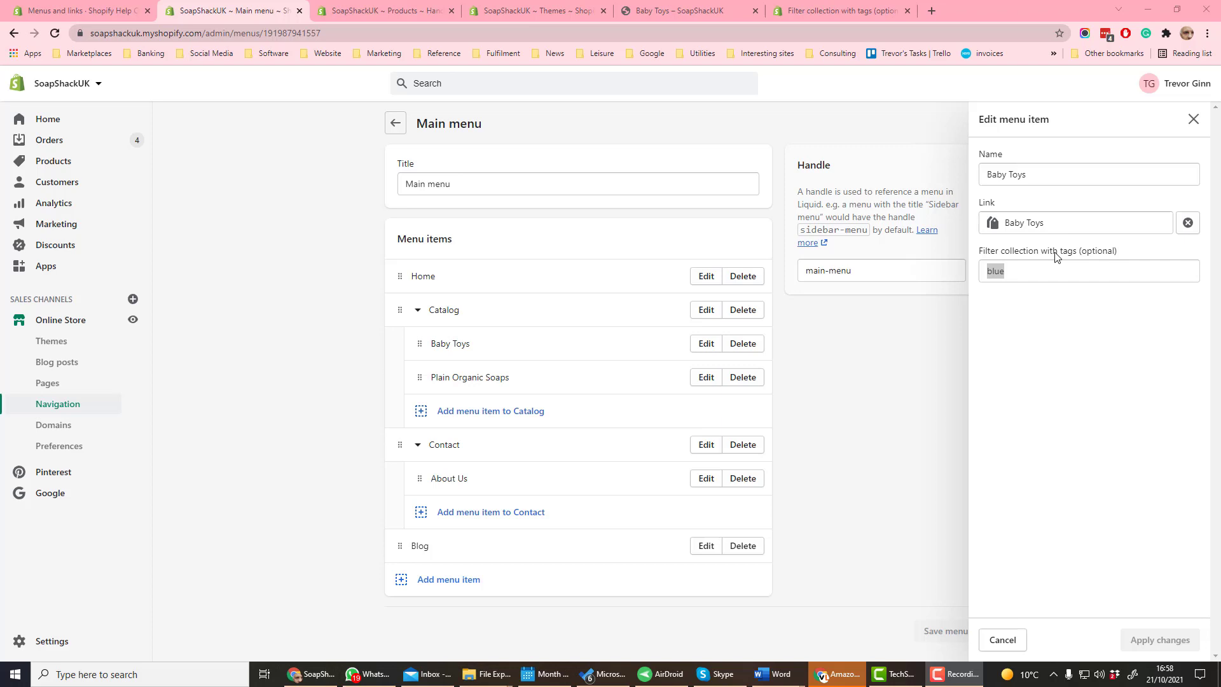
pyautogui.click(1010, 318)
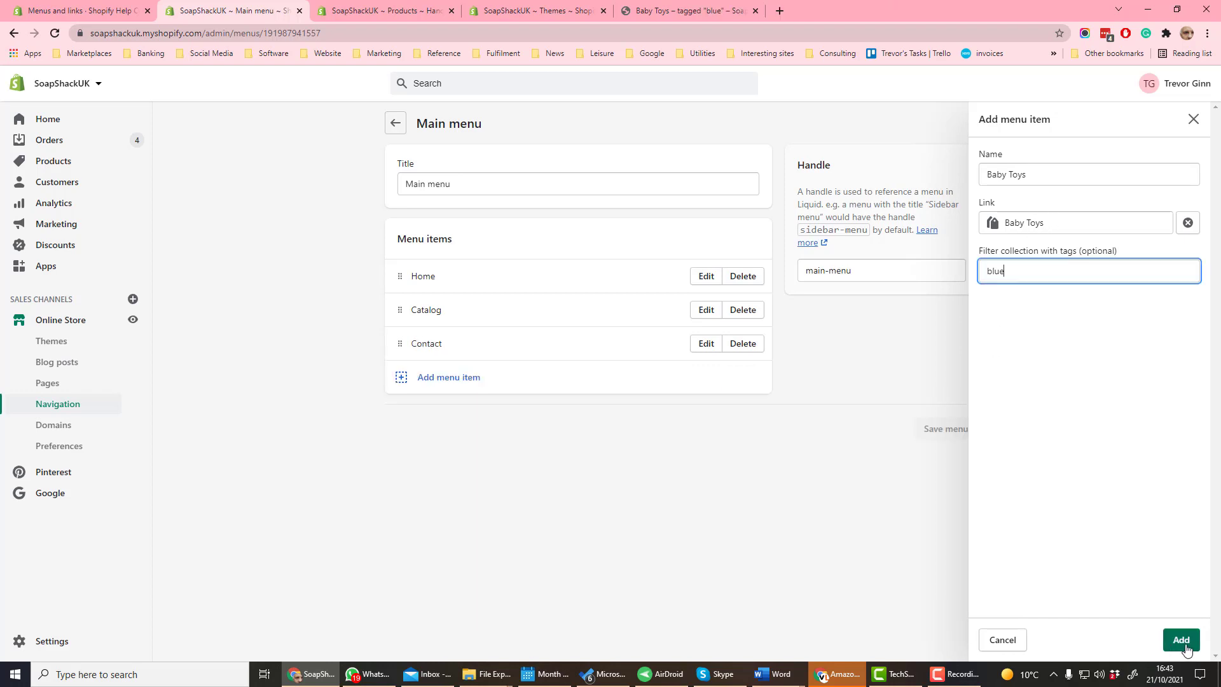
pyautogui.click(1180, 637)
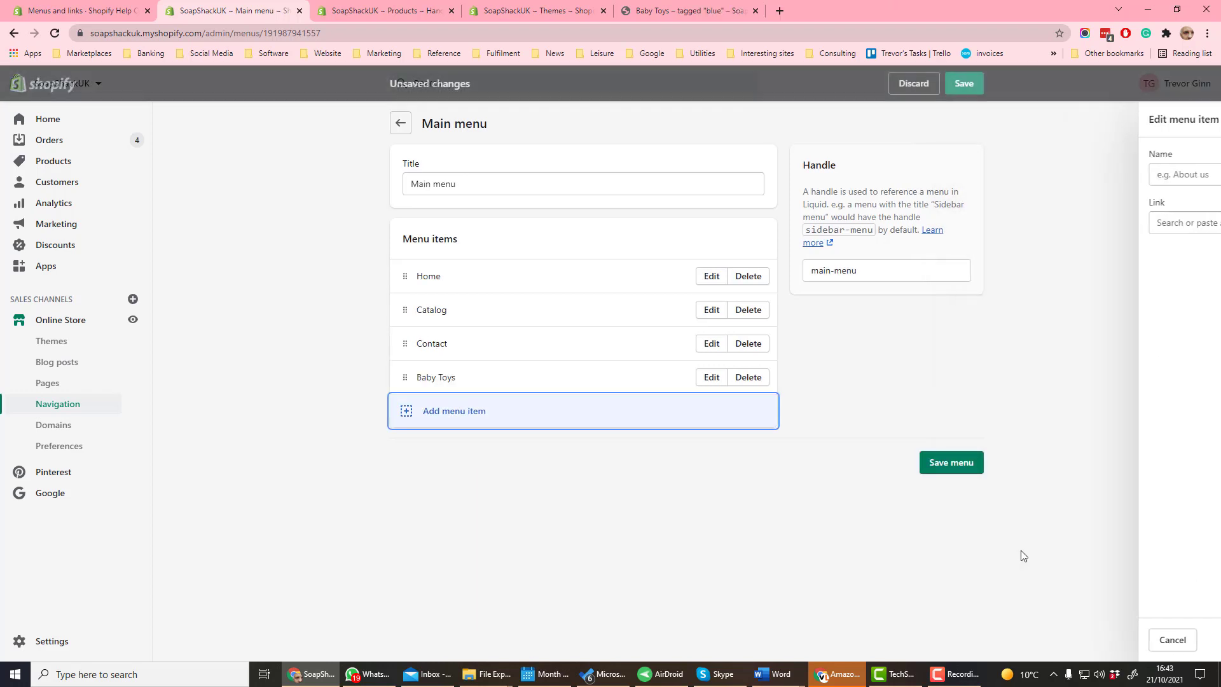
# - Add an About Us item linked to the About Us page, then nest Baby Toys under Catalog
pyautogui.click(436, 418)
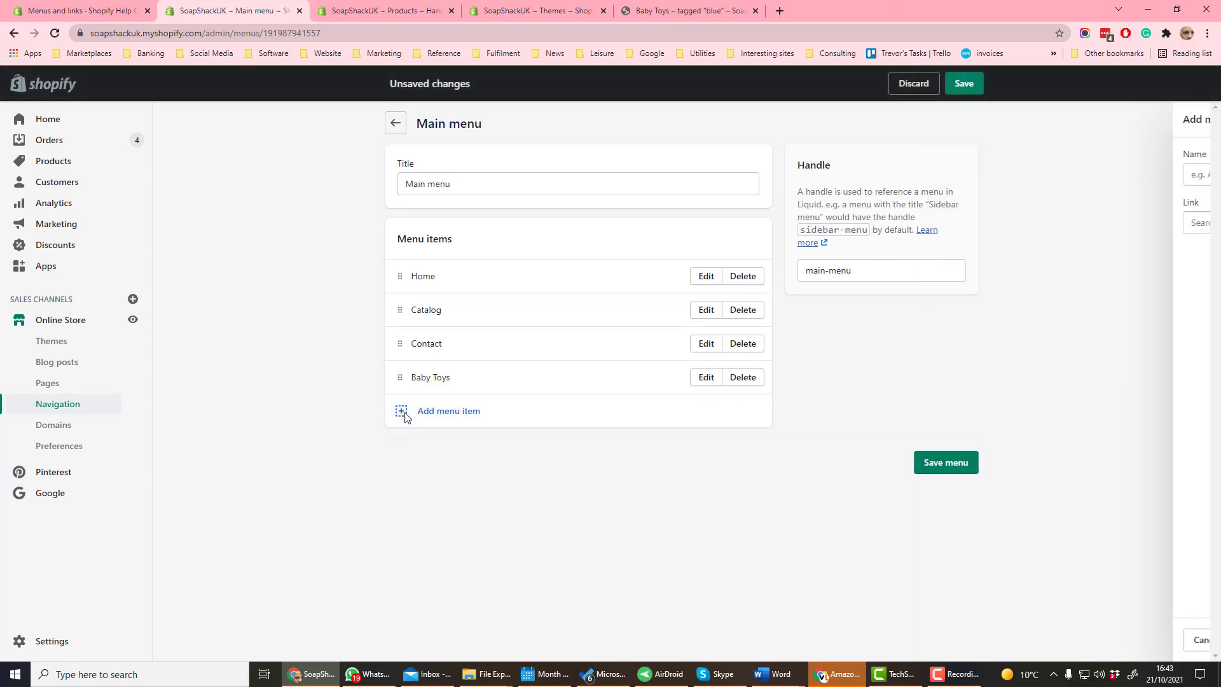
pyautogui.click(1029, 220)
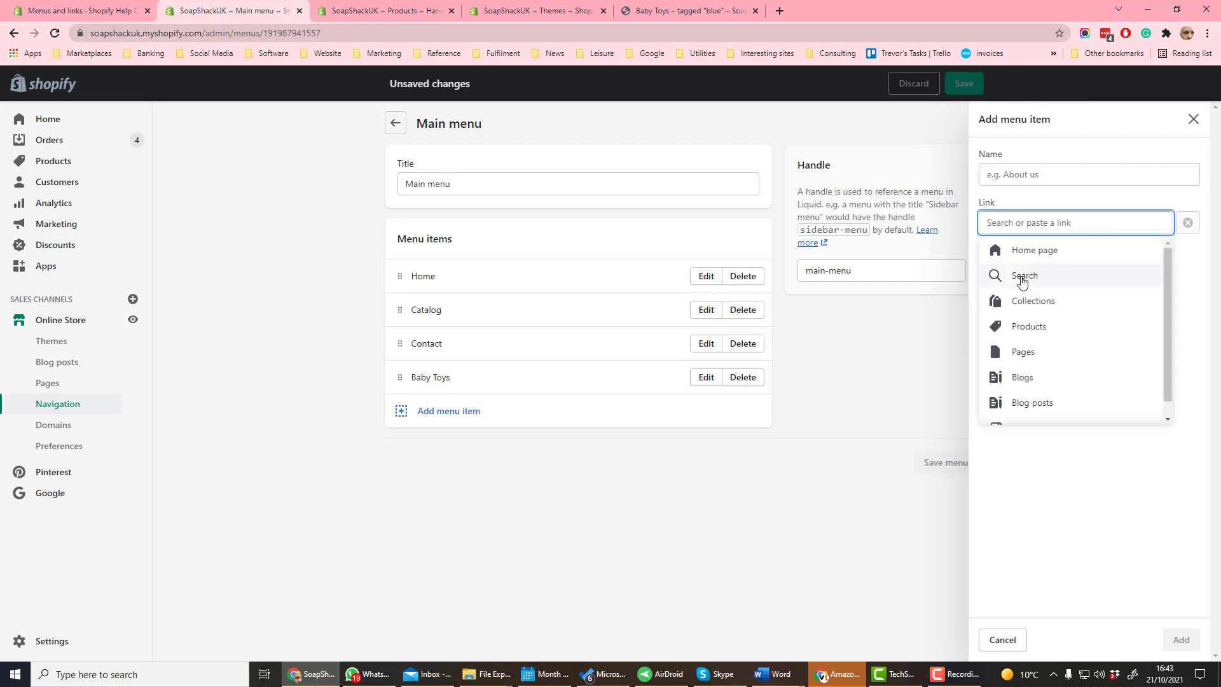
pyautogui.click(1027, 361)
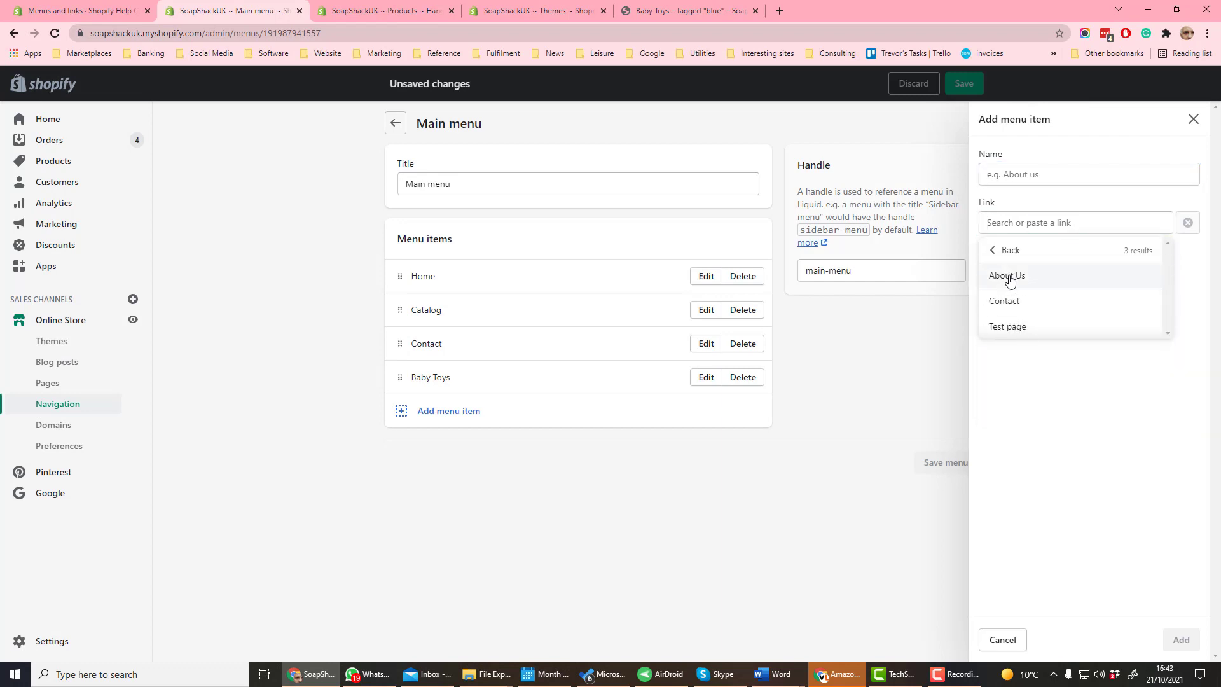
pyautogui.click(1008, 277)
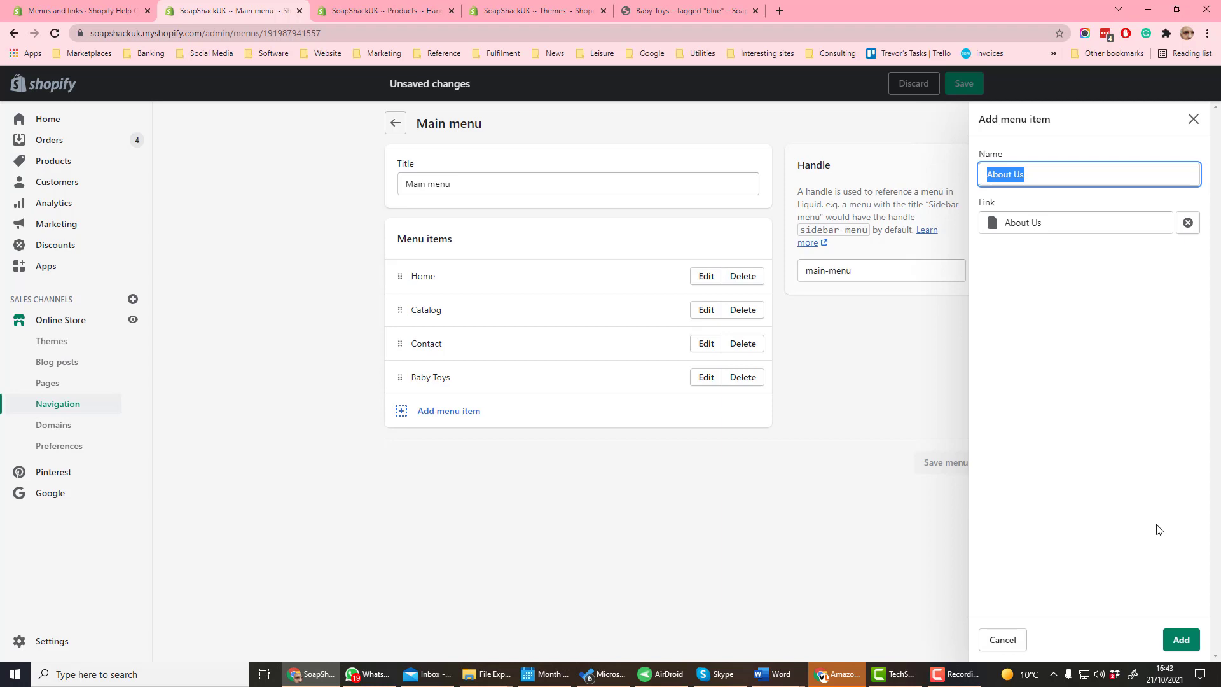
pyautogui.click(1186, 646)
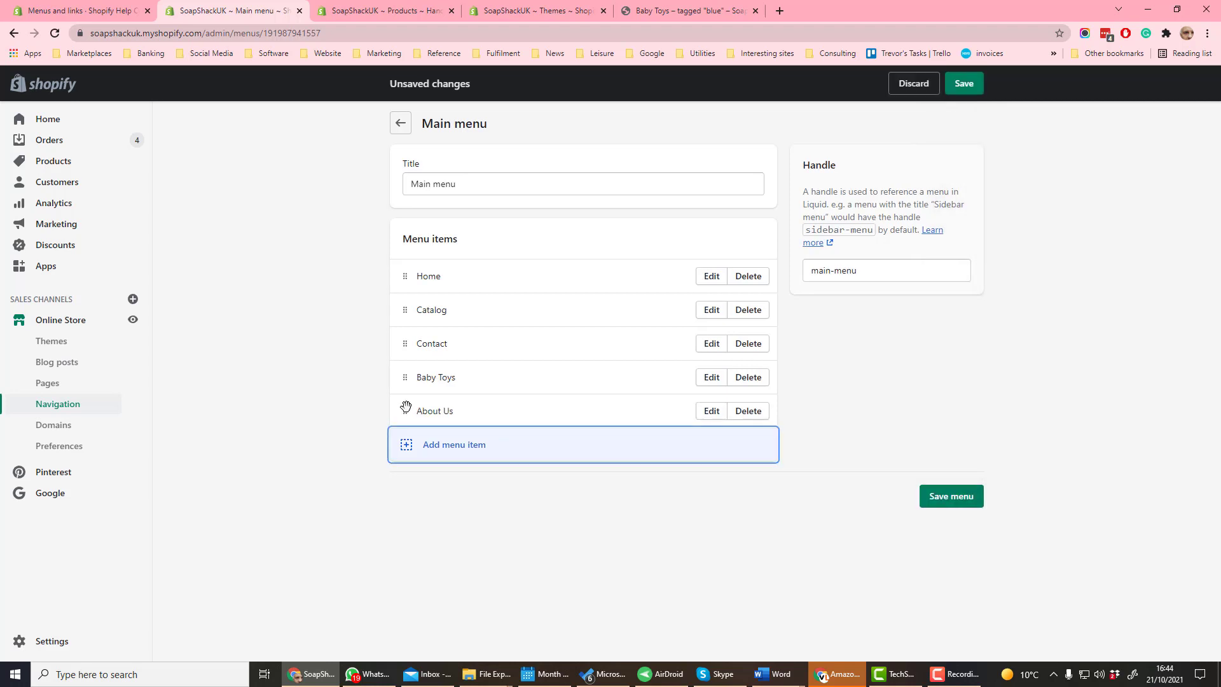
pyautogui.moveTo(406, 407); pyautogui.dragTo(405, 377)
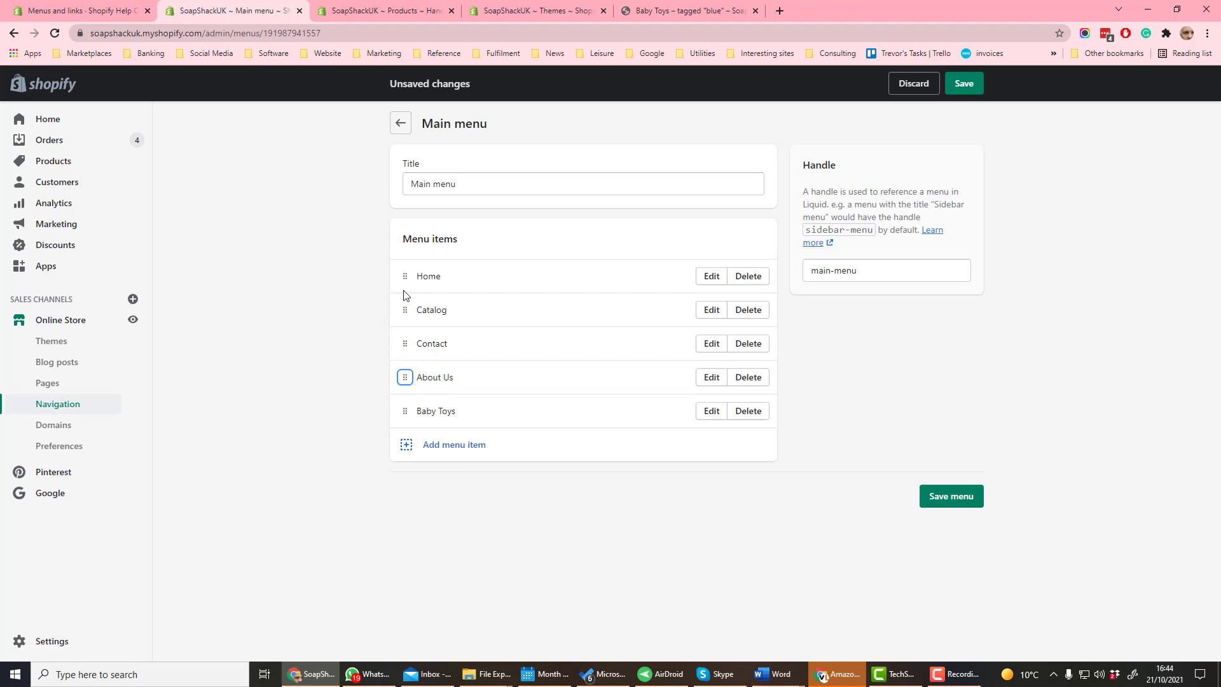
pyautogui.moveTo(405, 411); pyautogui.dragTo(445, 352)
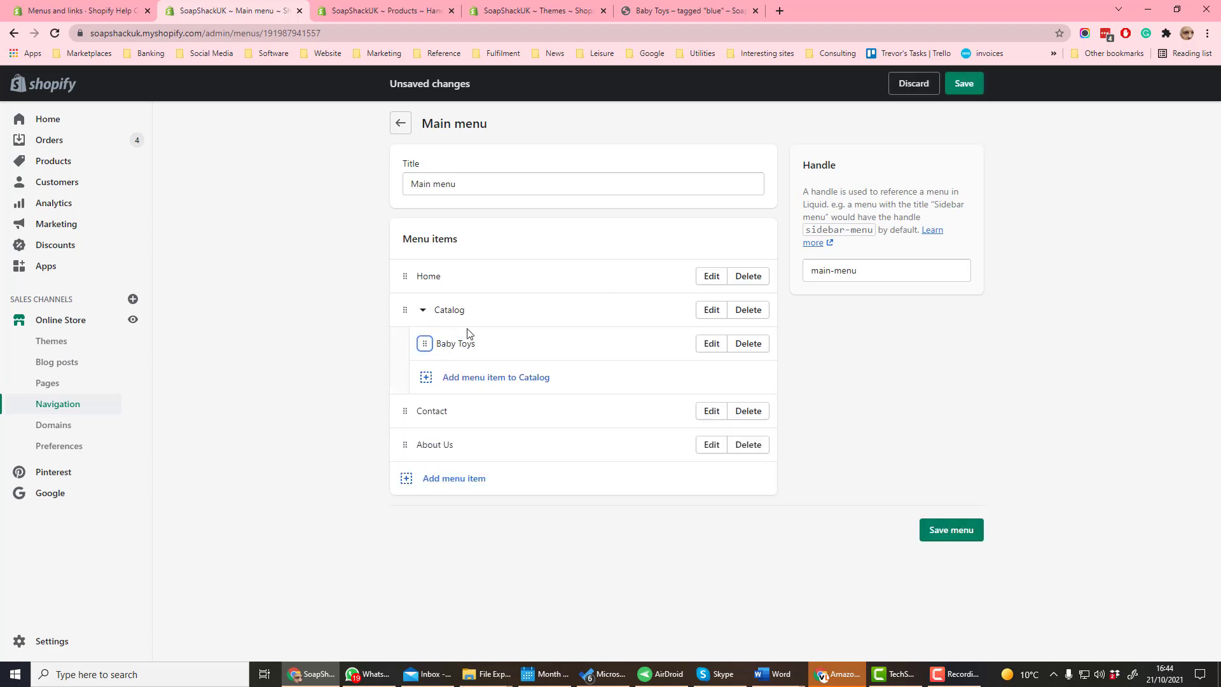
# - Add Plain Organic Soaps under Catalog with tag filter 'soaps', then nest About Us under Contact
pyautogui.click(491, 381)
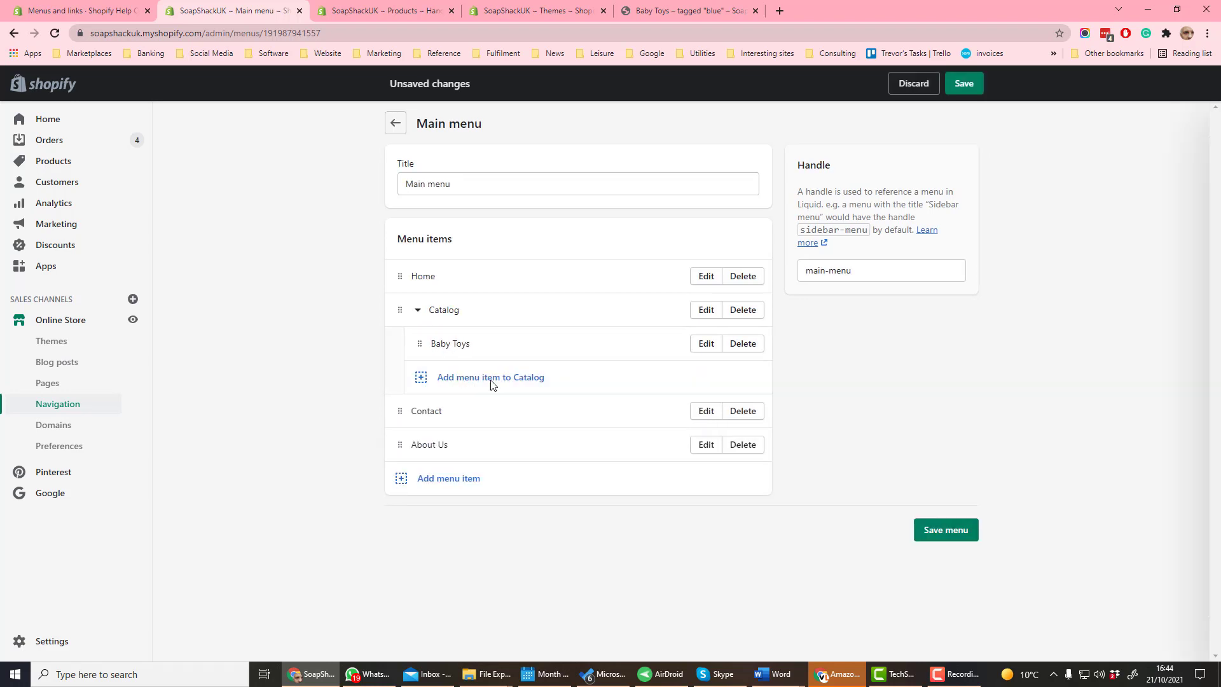
pyautogui.click(1095, 224)
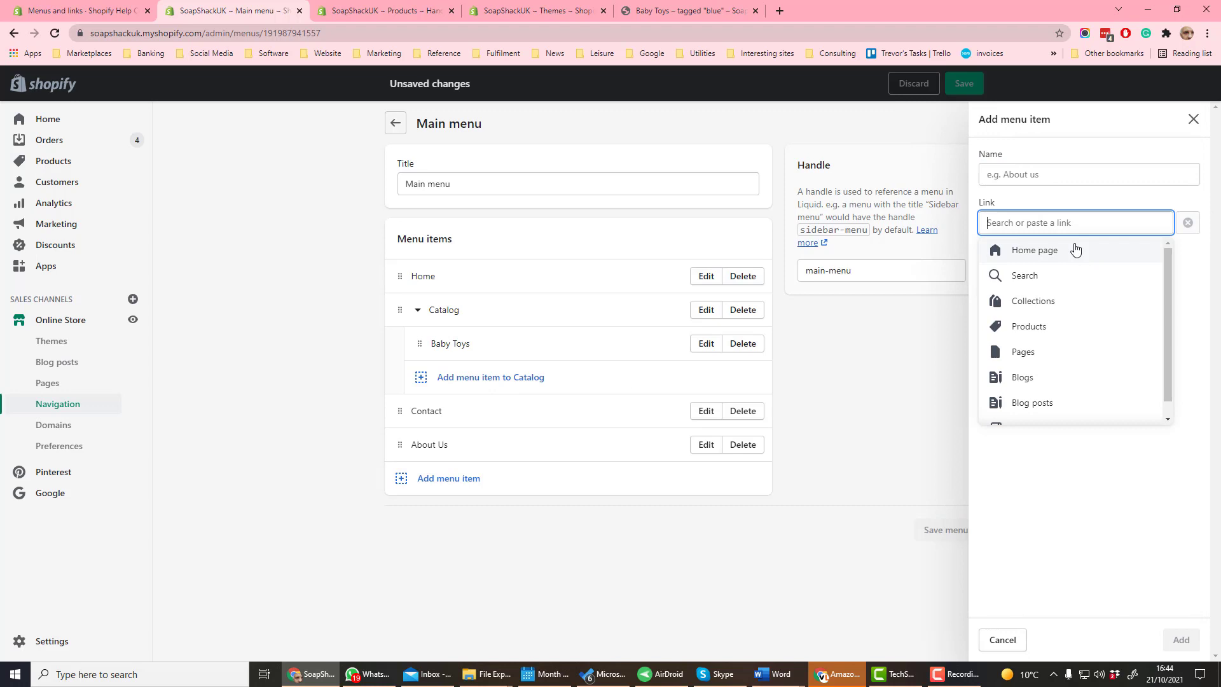
pyautogui.click(1034, 306)
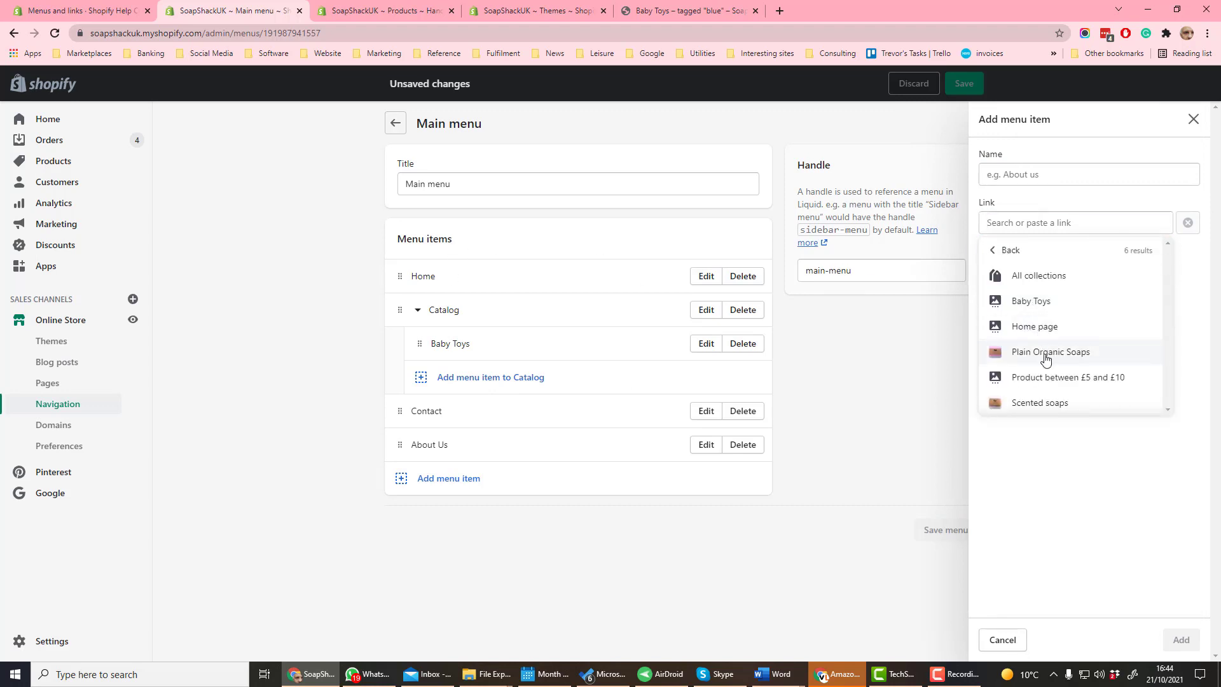
pyautogui.click(1050, 353)
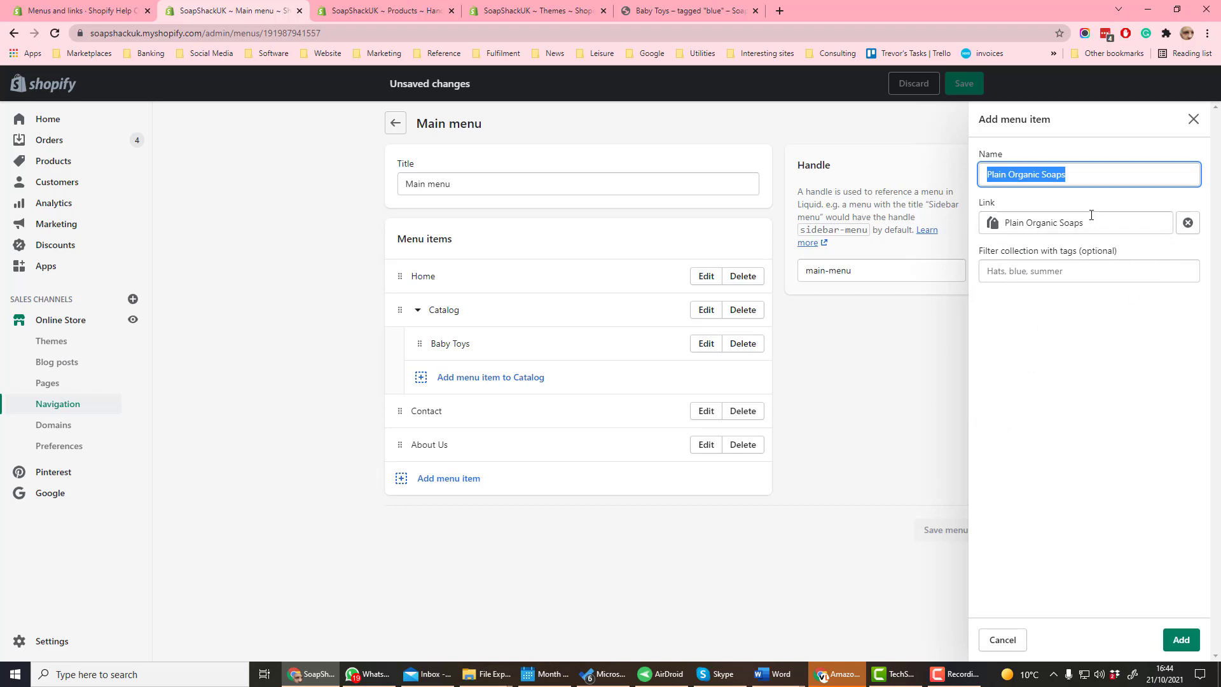
pyautogui.click(1093, 271)
pyautogui.write('soaps')
pyautogui.click(1181, 639)
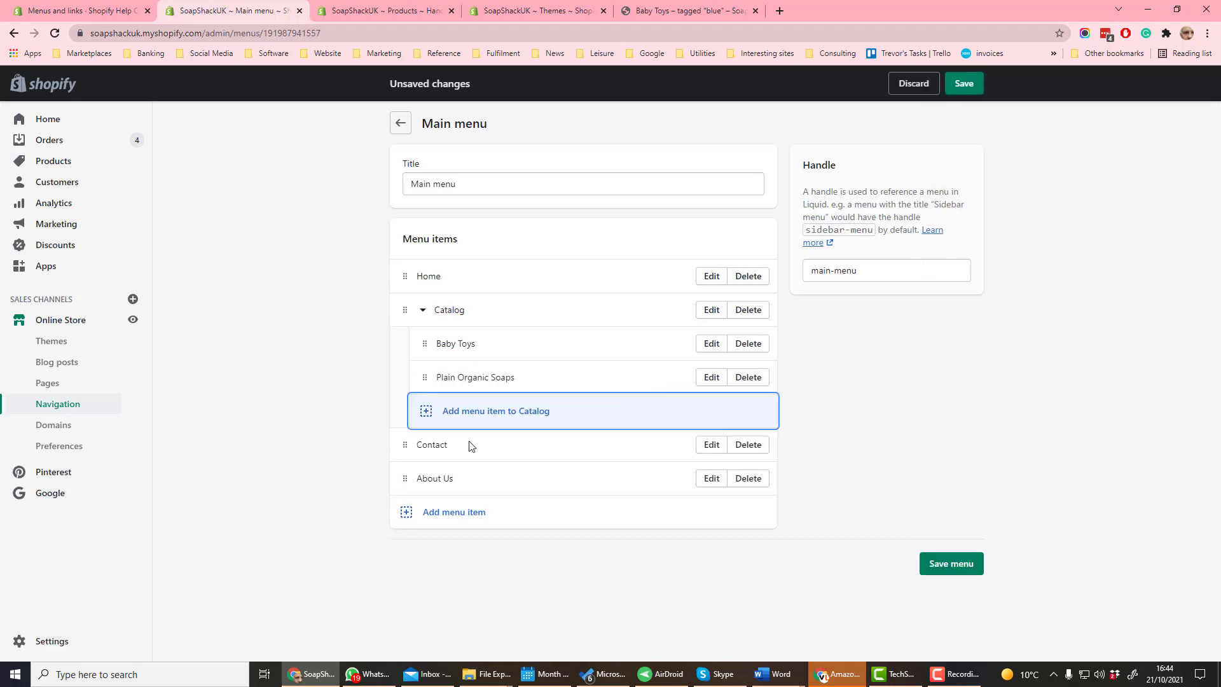
pyautogui.moveTo(405, 479); pyautogui.dragTo(487, 494)
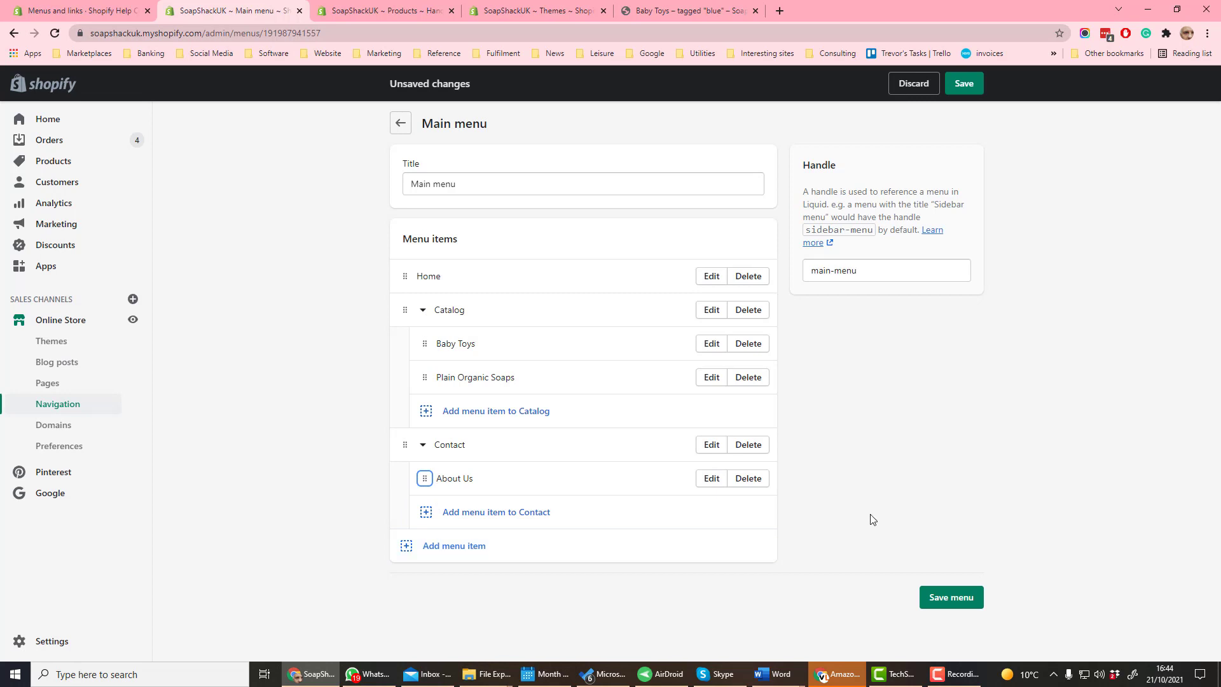
# - Start a new main-menu item linked to the News blog
pyautogui.click(445, 548)
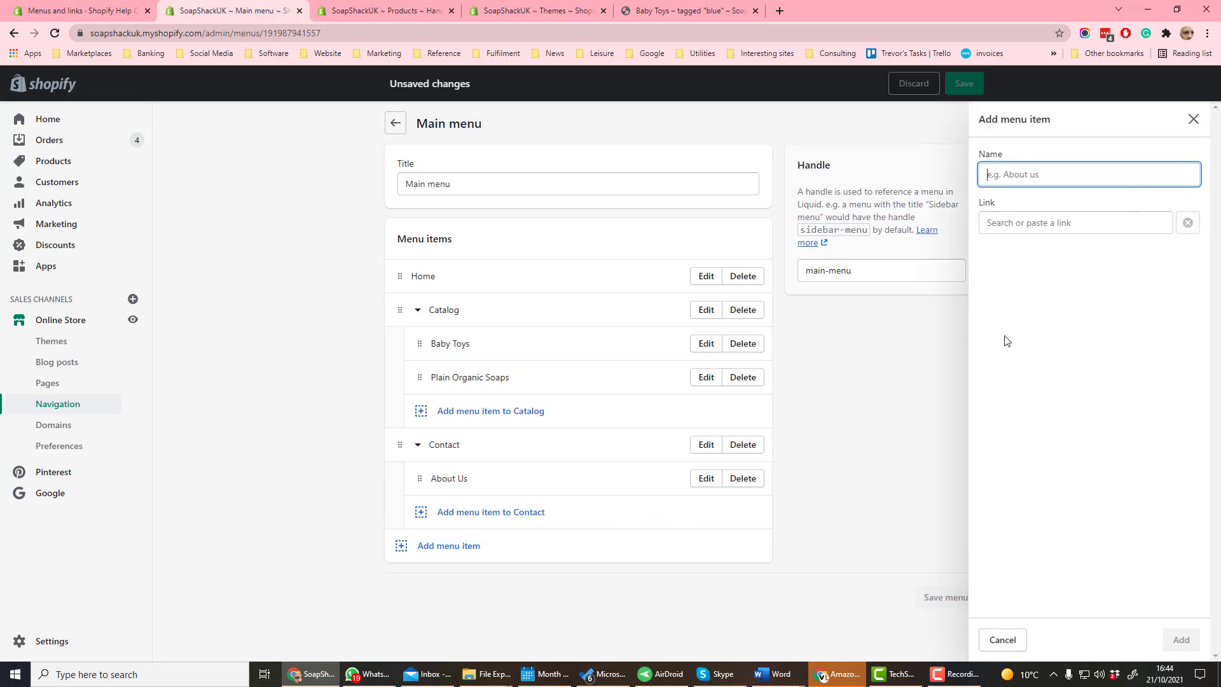
pyautogui.click(1023, 223)
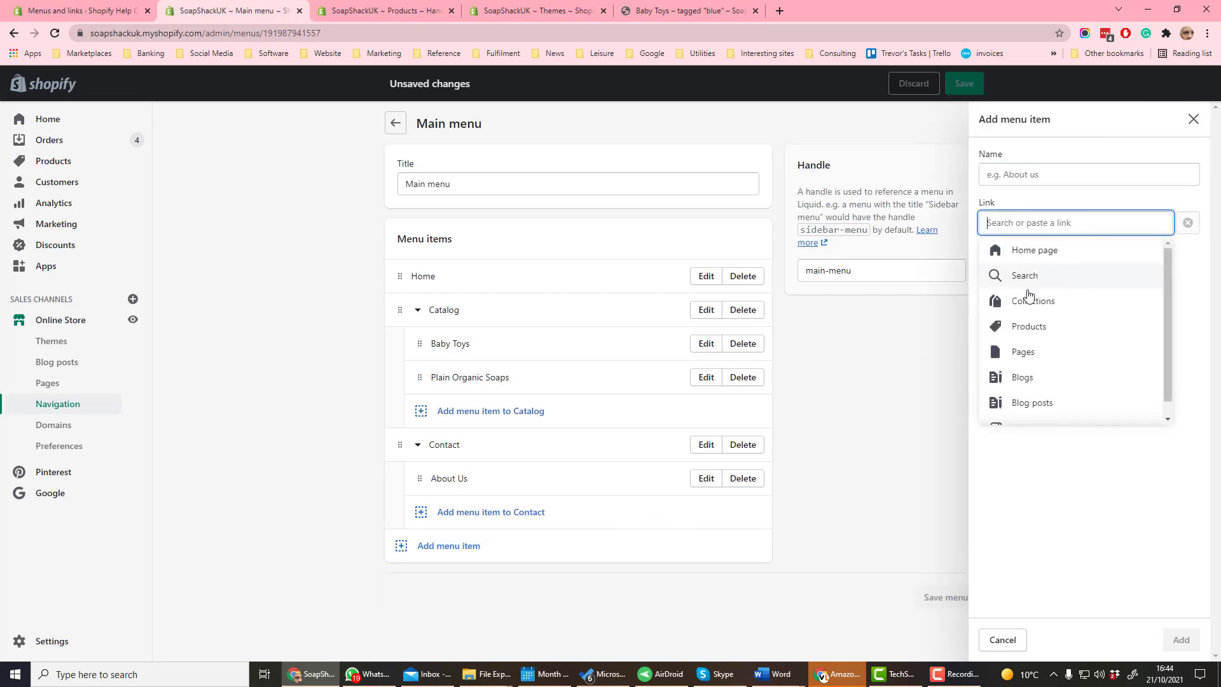
pyautogui.click(1030, 381)
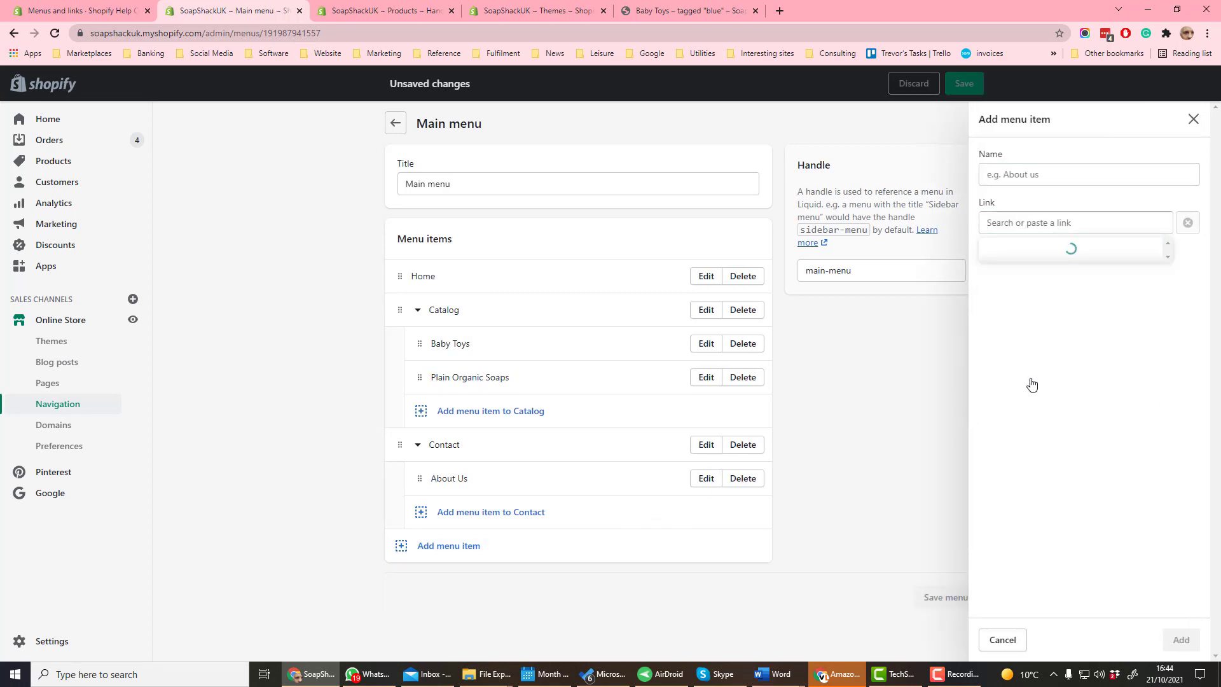
pyautogui.click(1011, 174)
pyautogui.click(1033, 221)
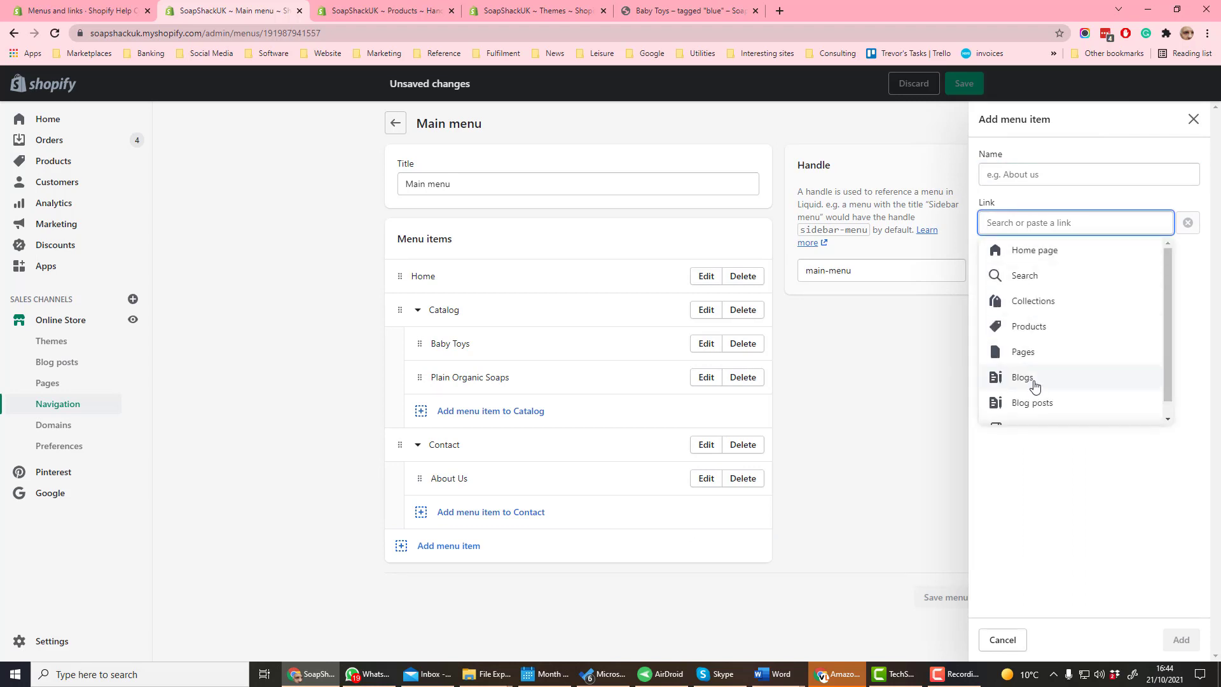
pyautogui.click(1031, 382)
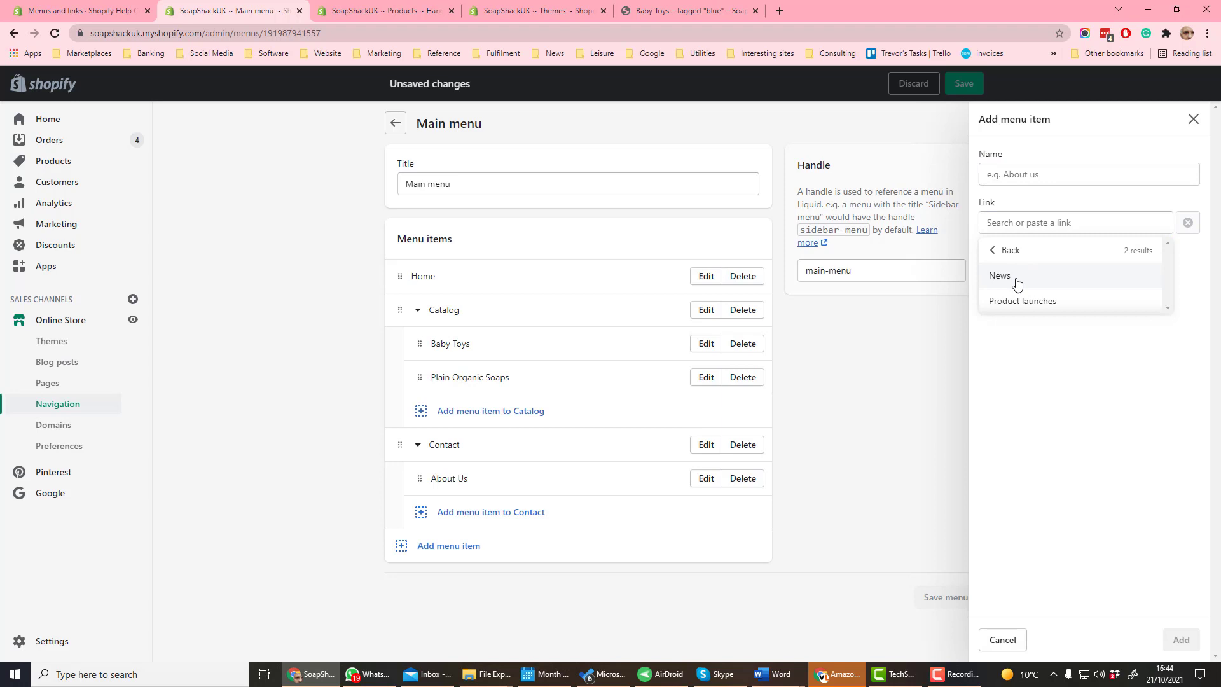
pyautogui.click(1017, 278)
# - Rename the item to Blog, add it to the menu, and save the menu
pyautogui.click(1018, 176)
pyautogui.doubleClick(1003, 173)
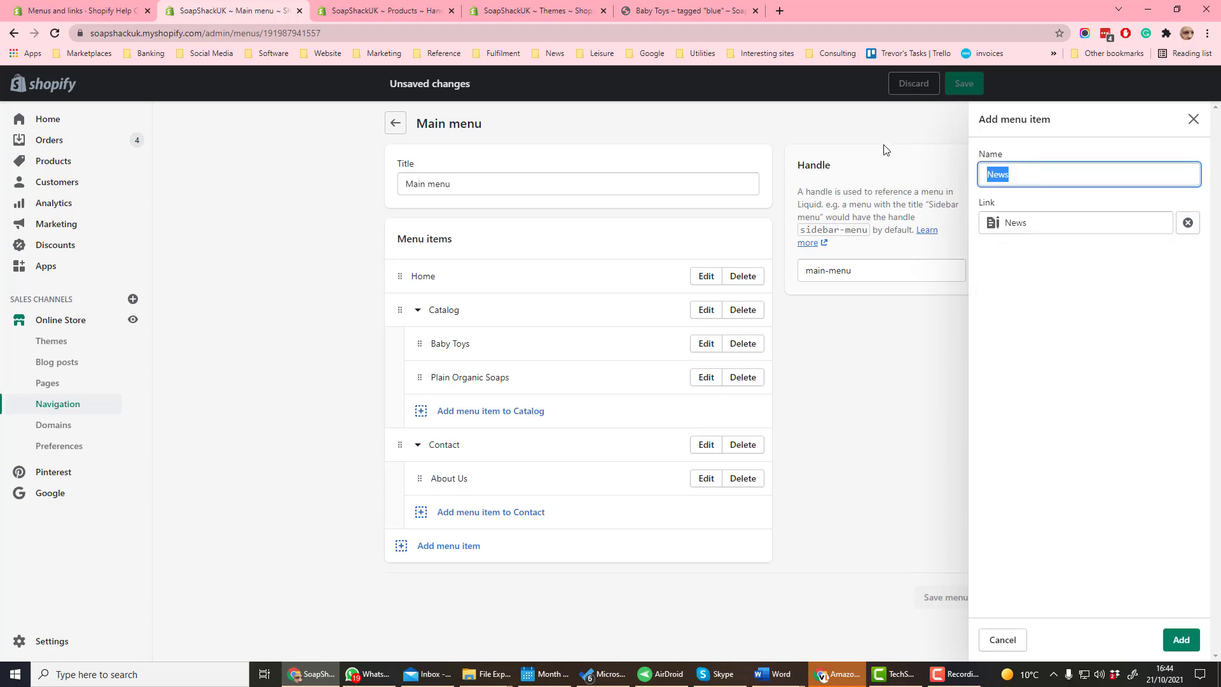
pyautogui.write('Blog')
pyautogui.click(1181, 640)
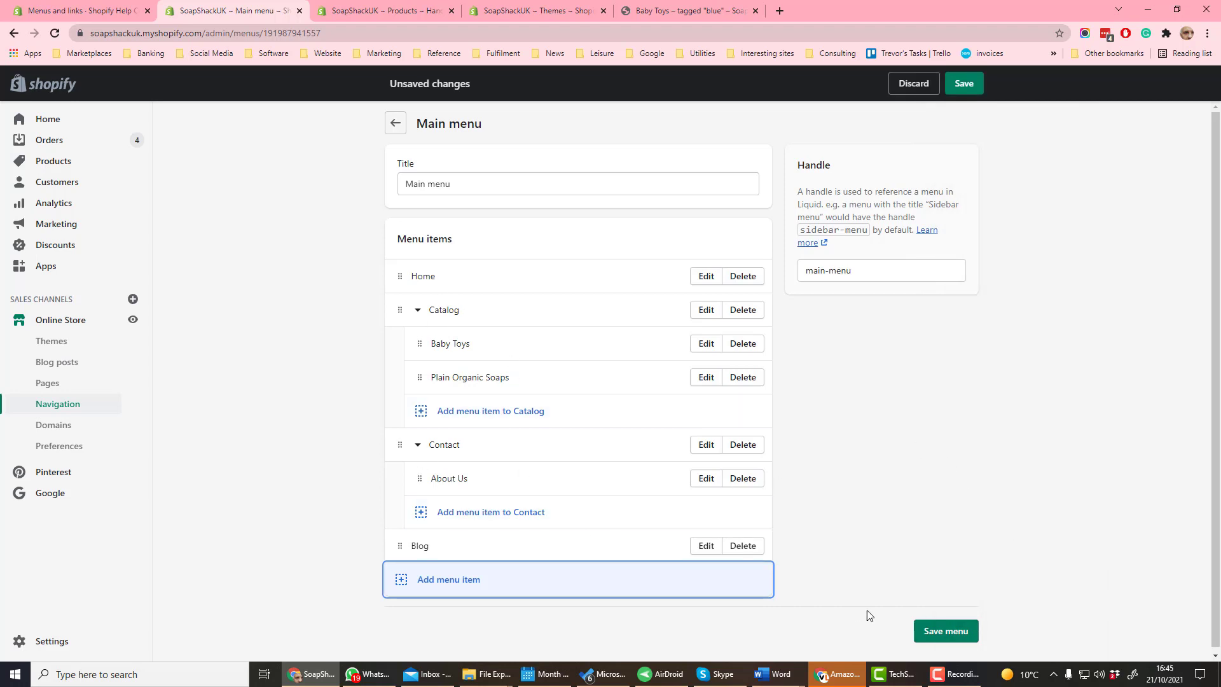
pyautogui.click(956, 638)
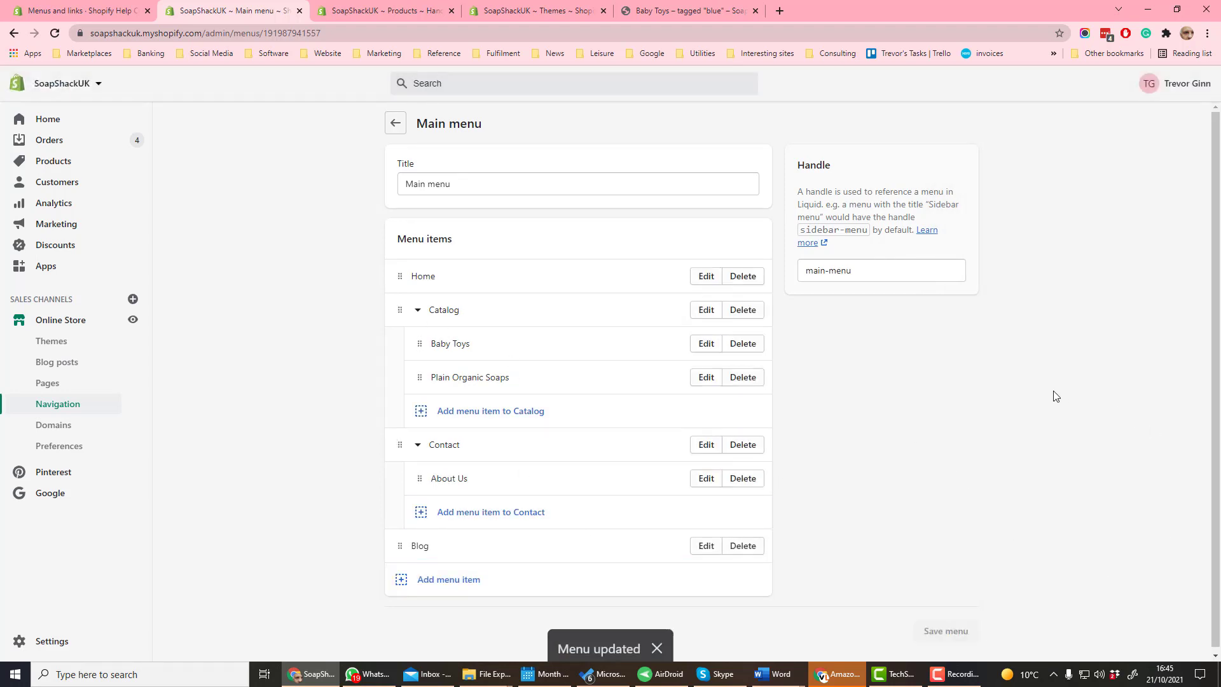
# - Reload the storefront and check the Catalog and Contact dropdowns and the Blog page
pyautogui.click(402, 17)
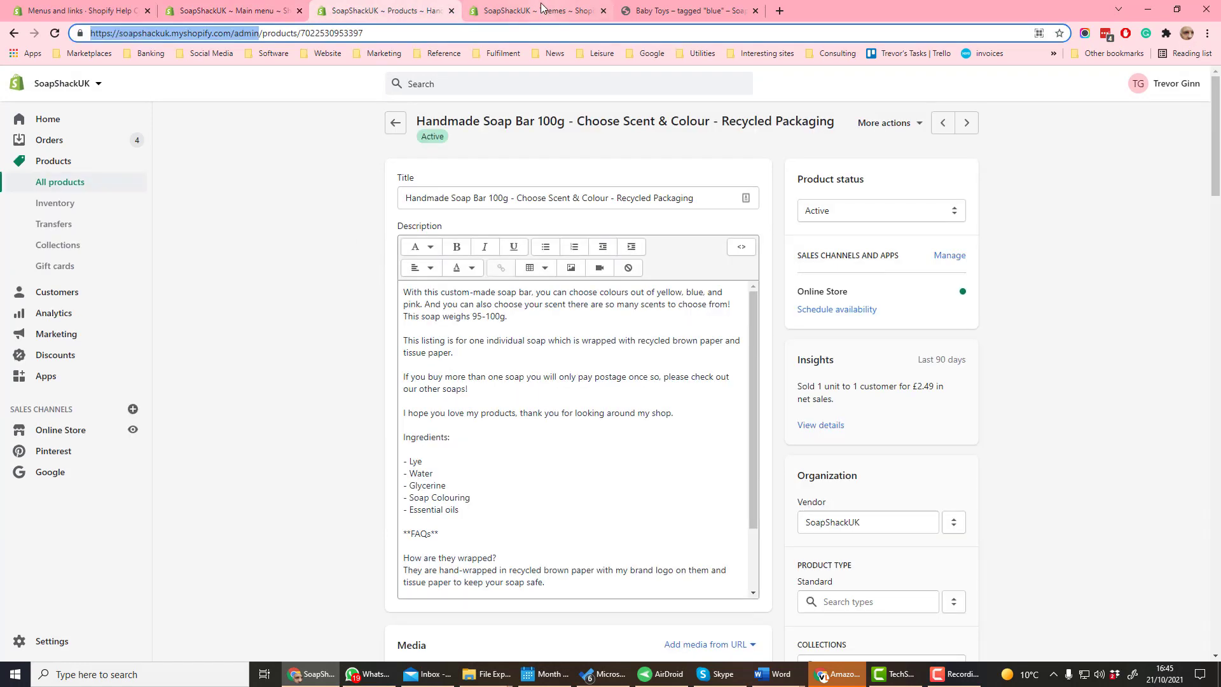
pyautogui.click(543, 10)
pyautogui.click(686, 12)
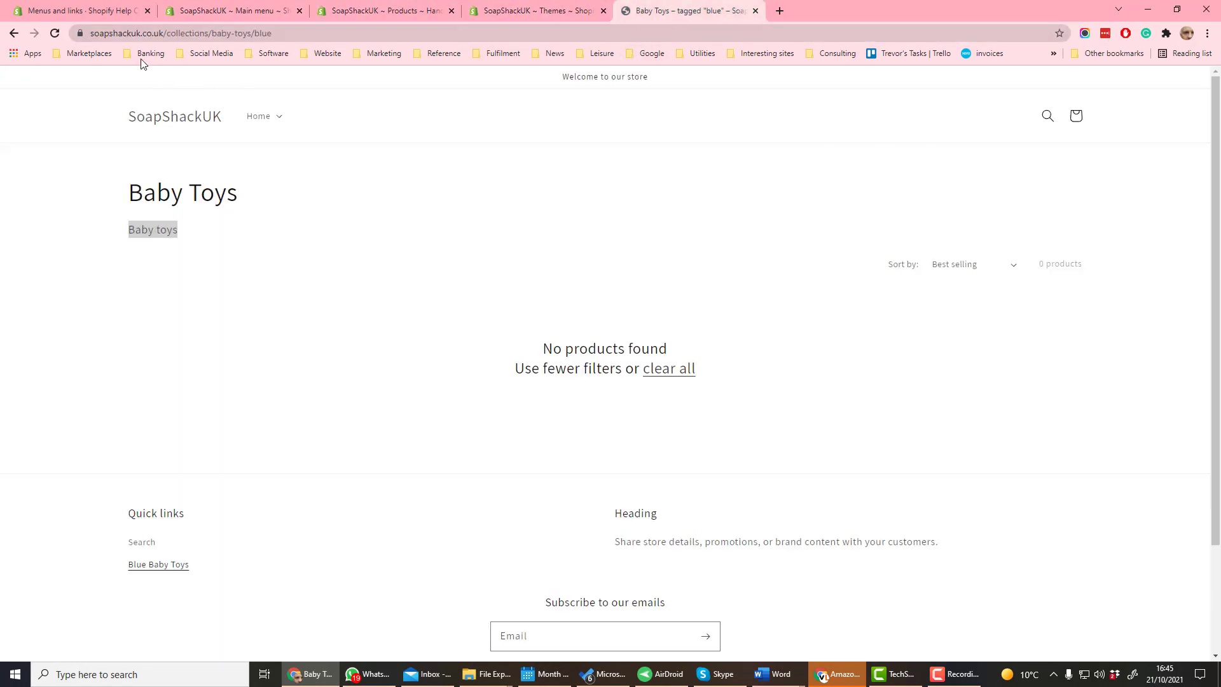
pyautogui.click(53, 33)
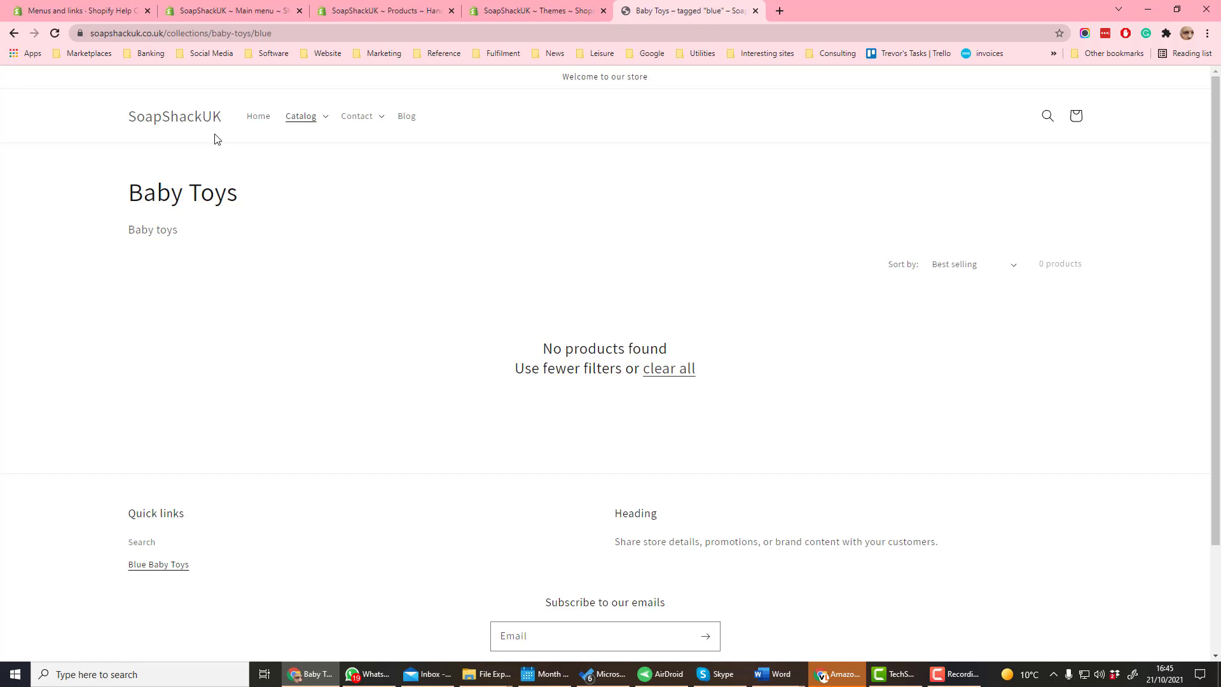
pyautogui.click(325, 121)
pyautogui.click(383, 121)
pyautogui.click(411, 121)
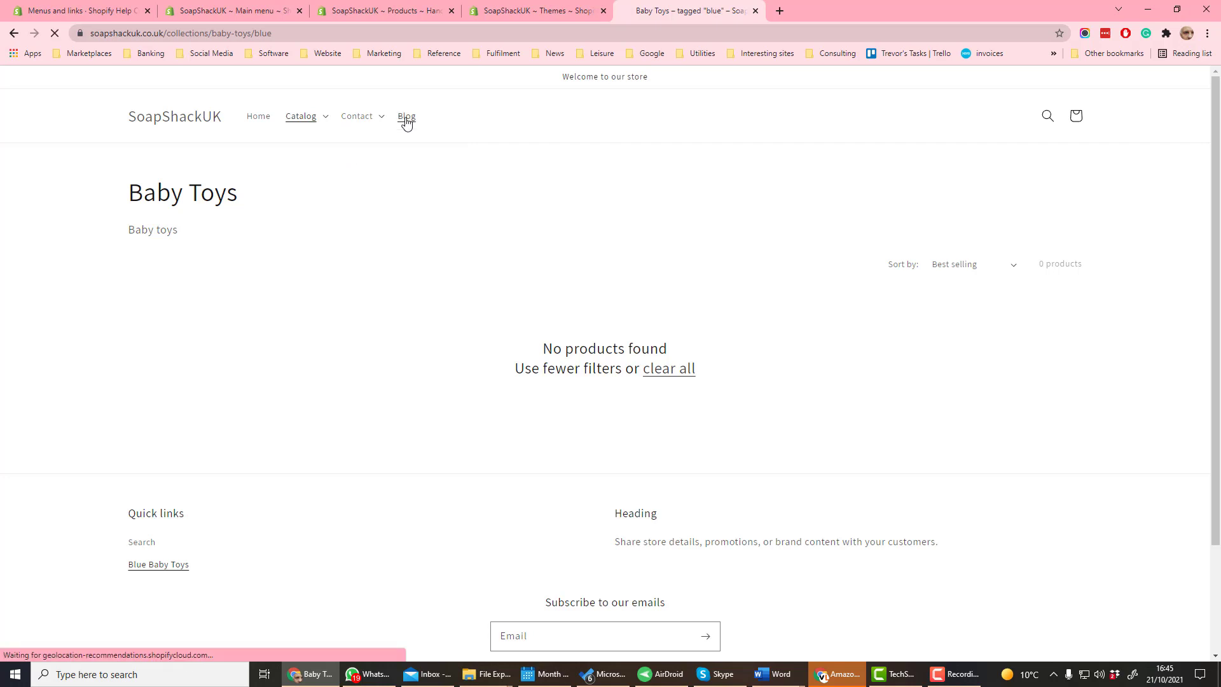
pyautogui.click(325, 118)
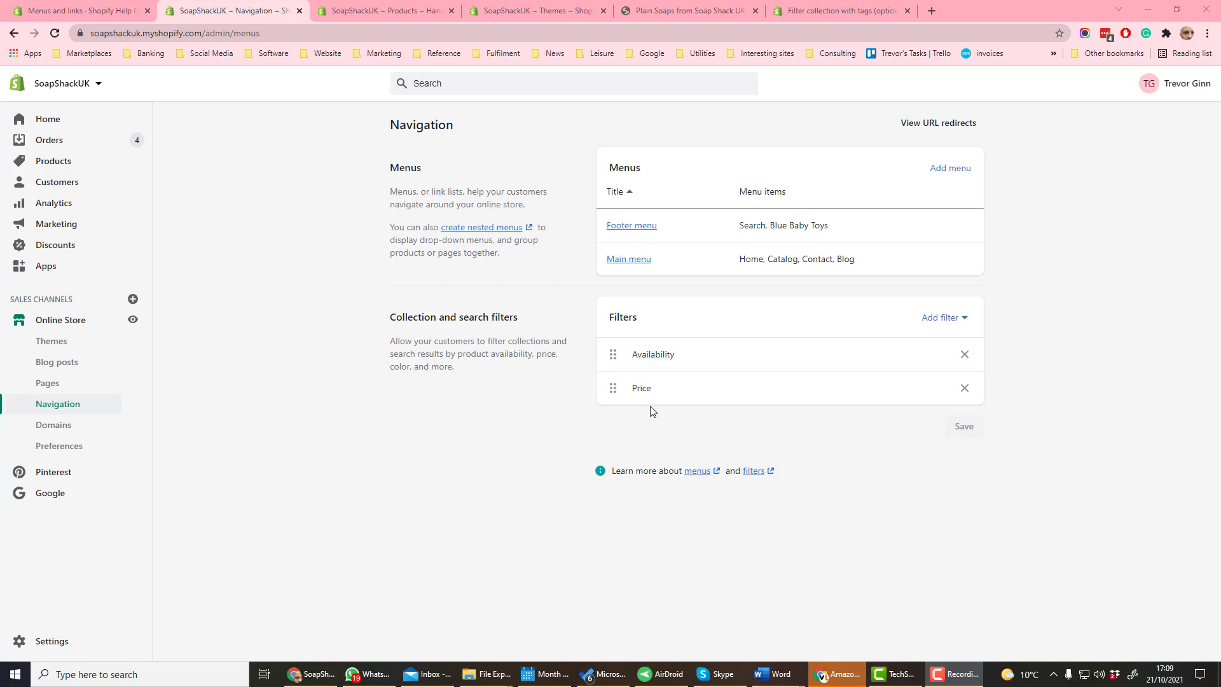
# - Add Product type, Vendor and Primary color collection filters and save them
pyautogui.click(965, 320)
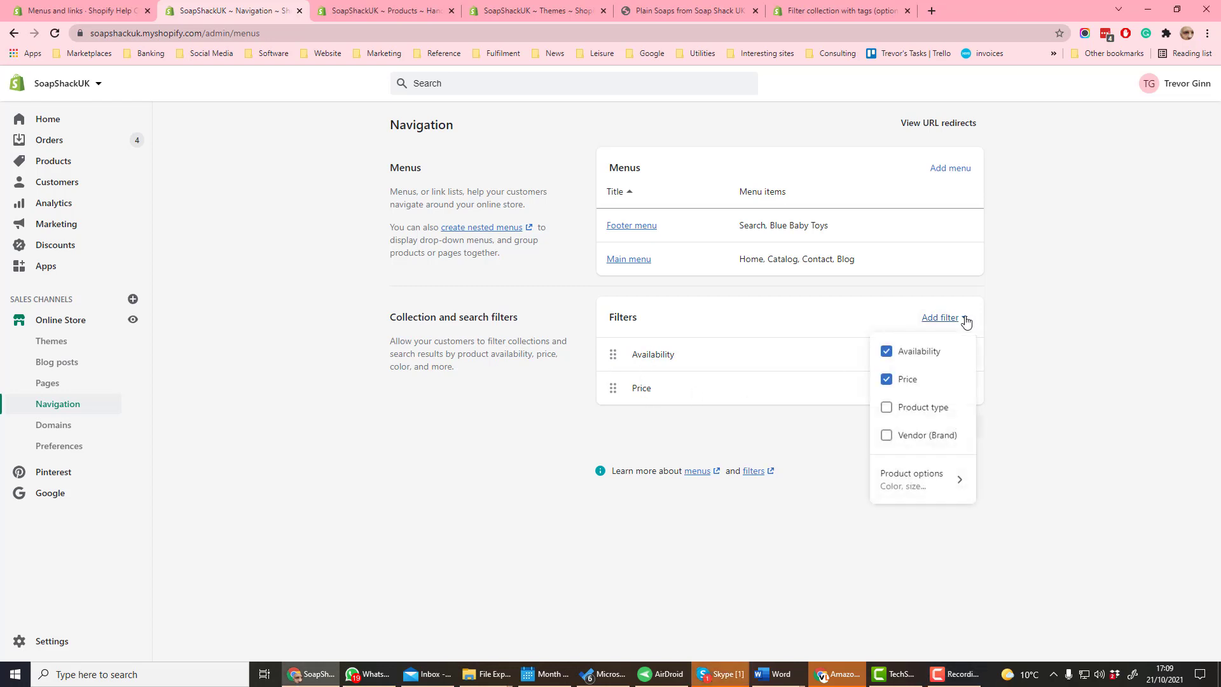
pyautogui.click(885, 410)
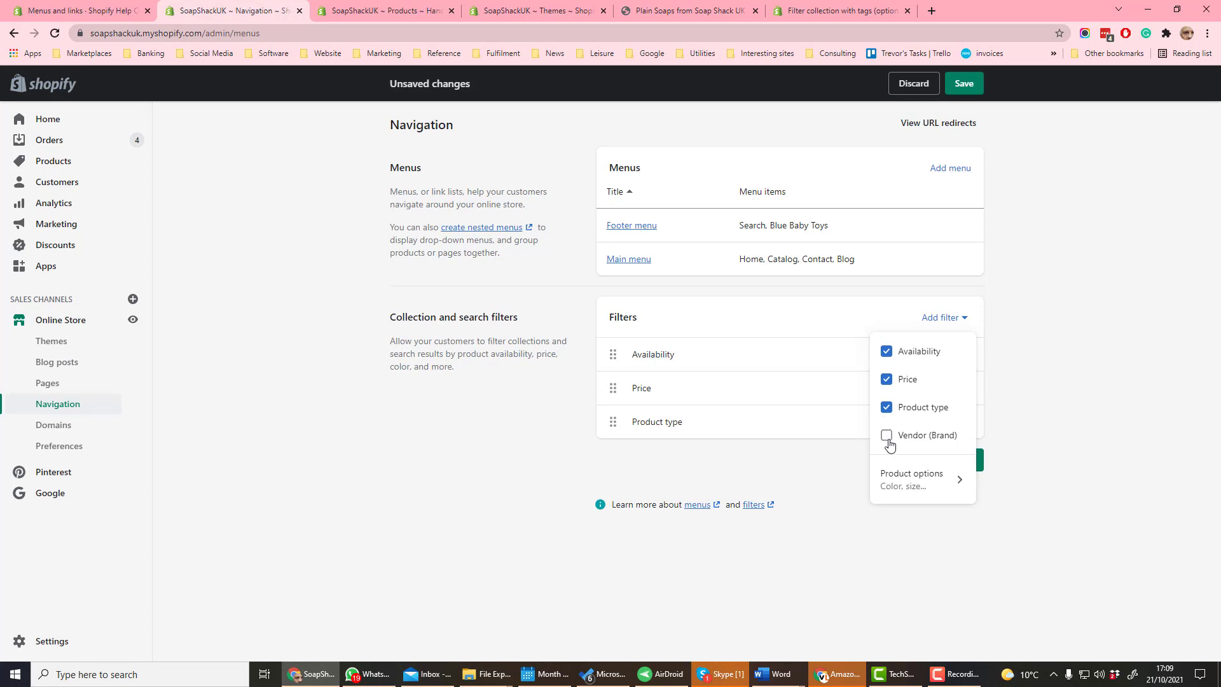
pyautogui.click(888, 438)
pyautogui.click(916, 482)
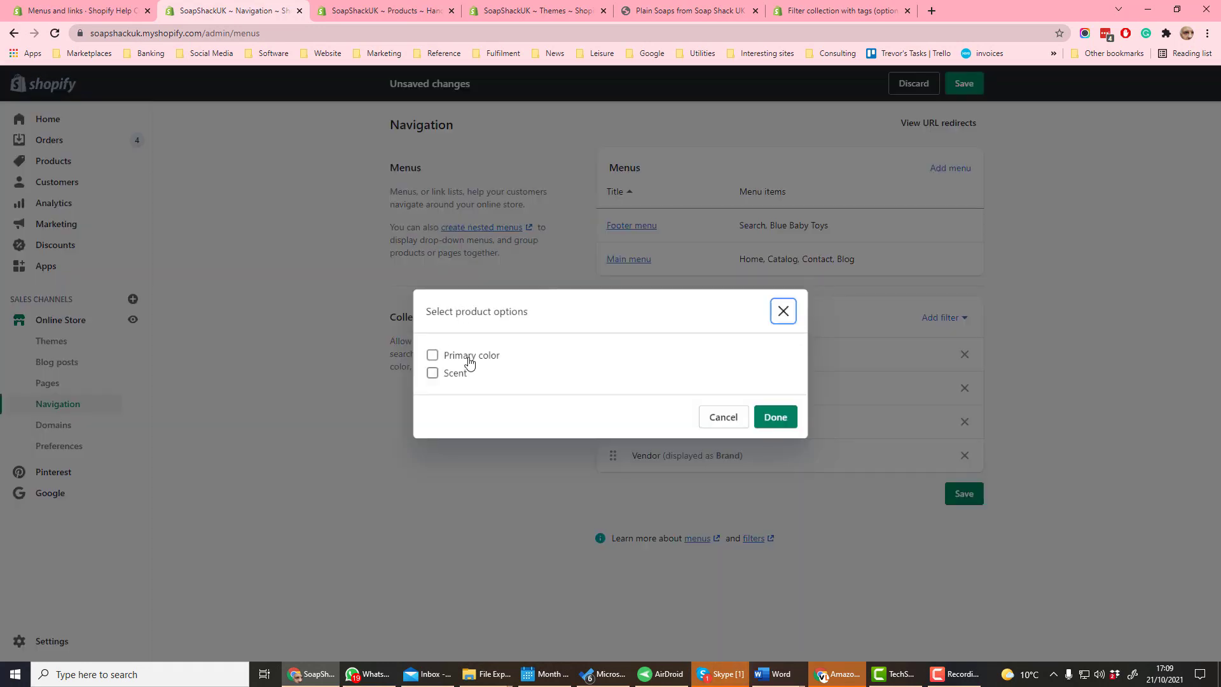
pyautogui.click(432, 355)
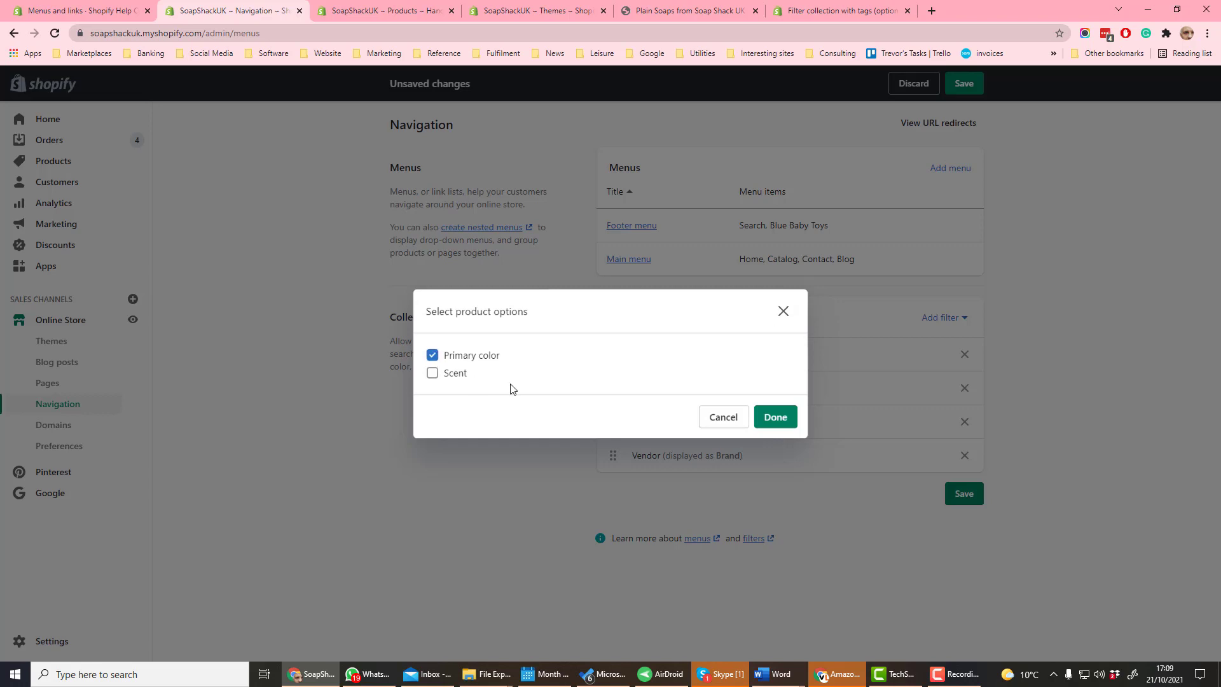
pyautogui.click(766, 419)
pyautogui.click(966, 529)
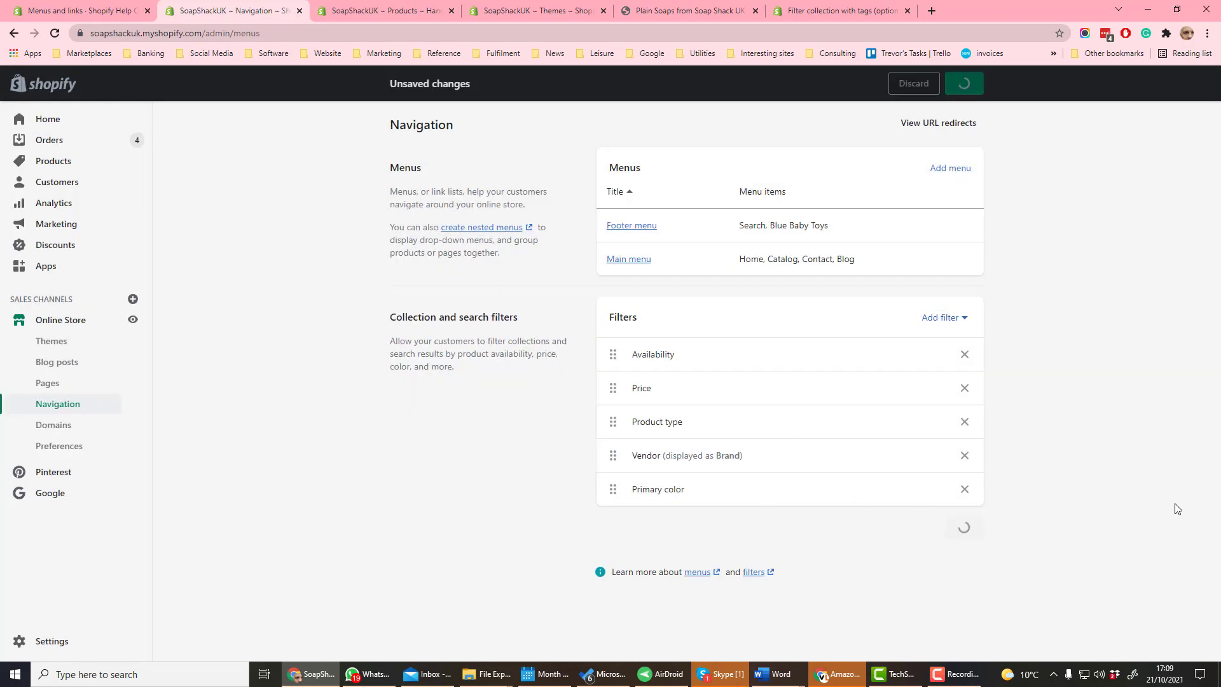
pyautogui.click(54, 163)
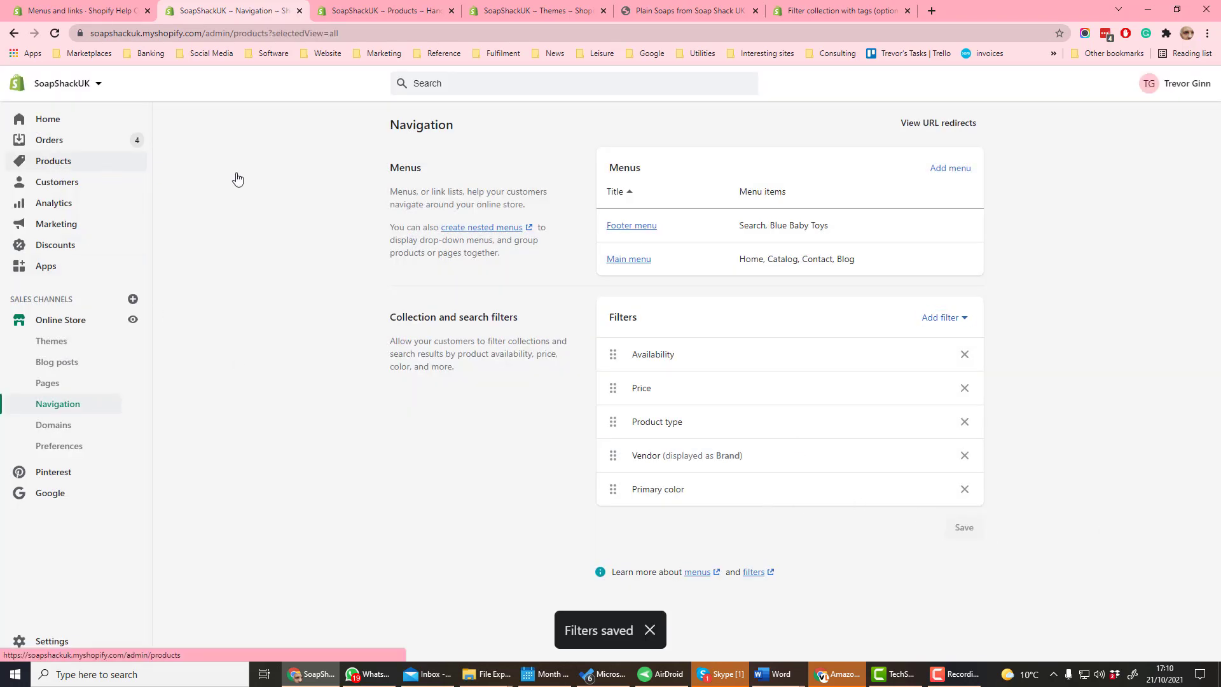
pyautogui.click(337, 462)
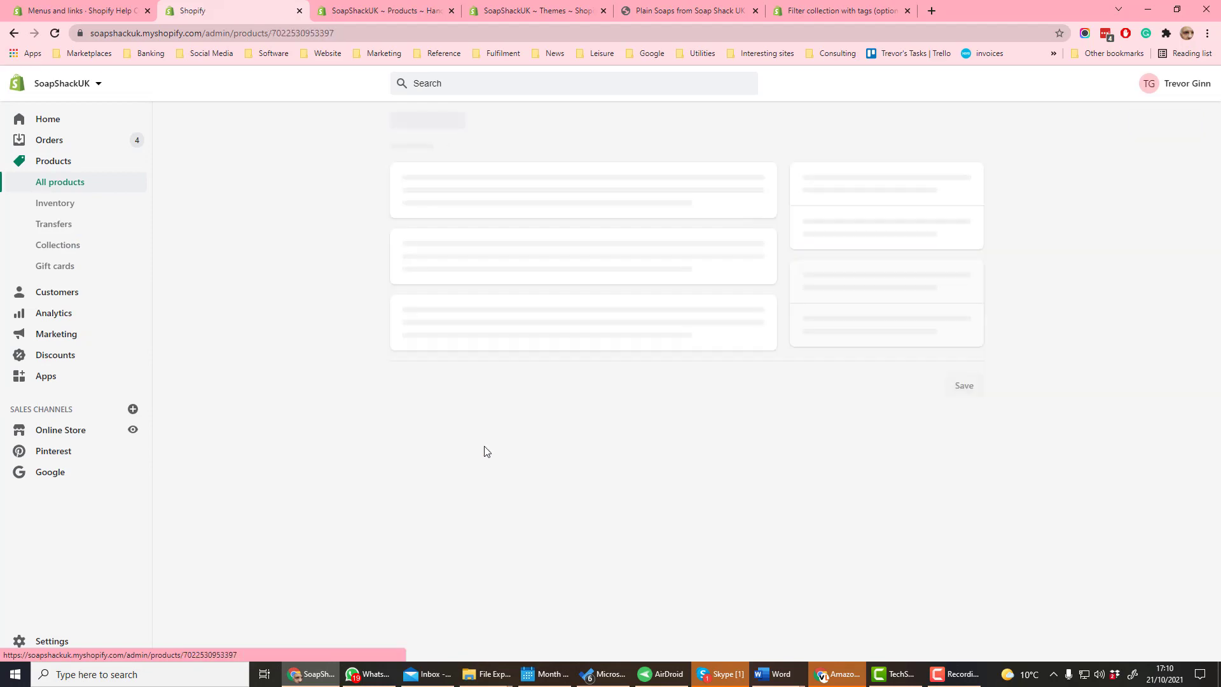
pyautogui.scroll(-10, 329, 460)
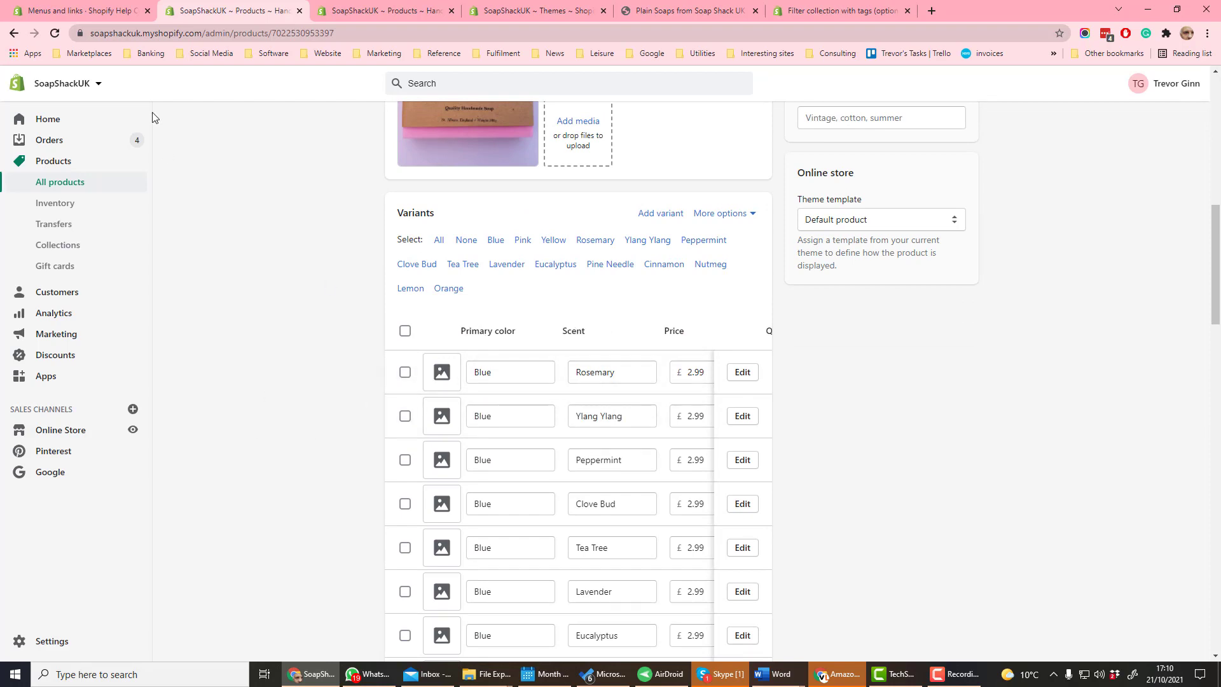
pyautogui.click(552, 14)
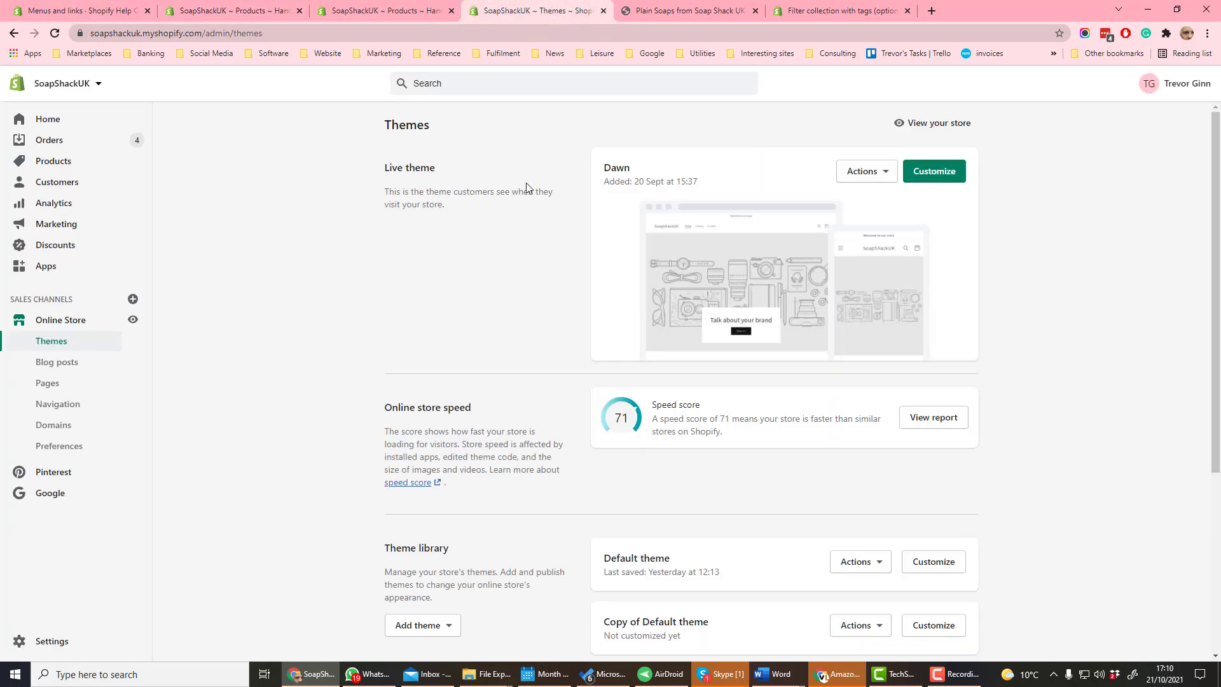
pyautogui.click(730, 16)
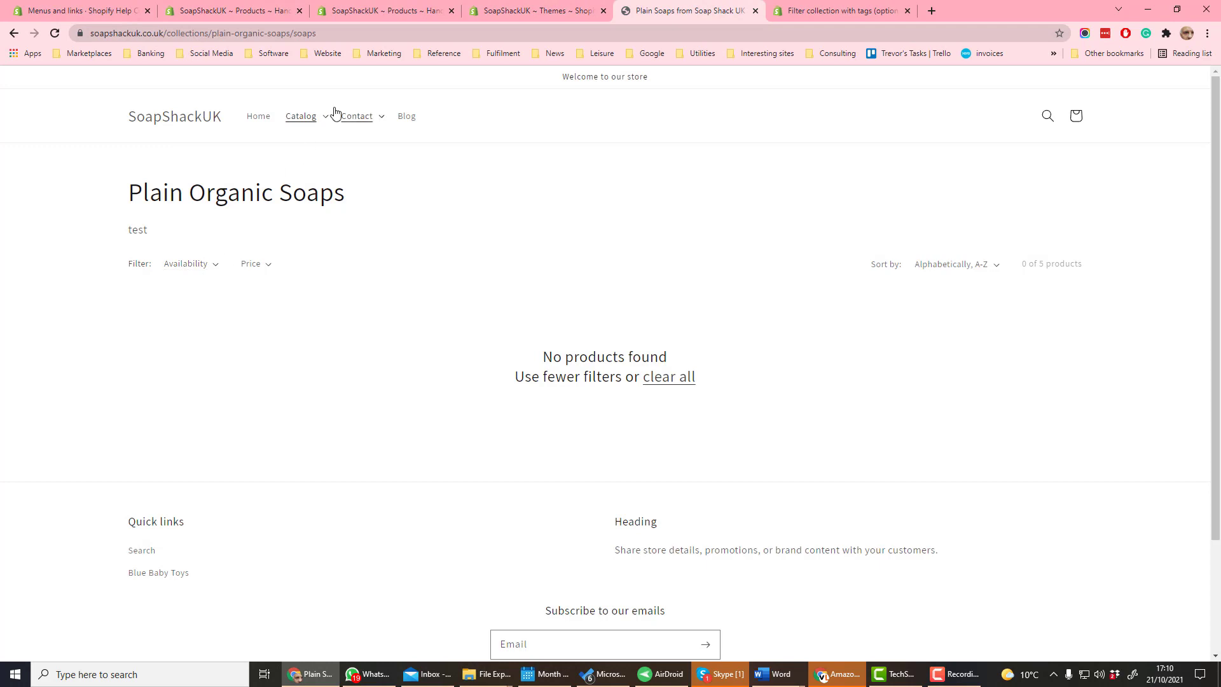
pyautogui.click(299, 117)
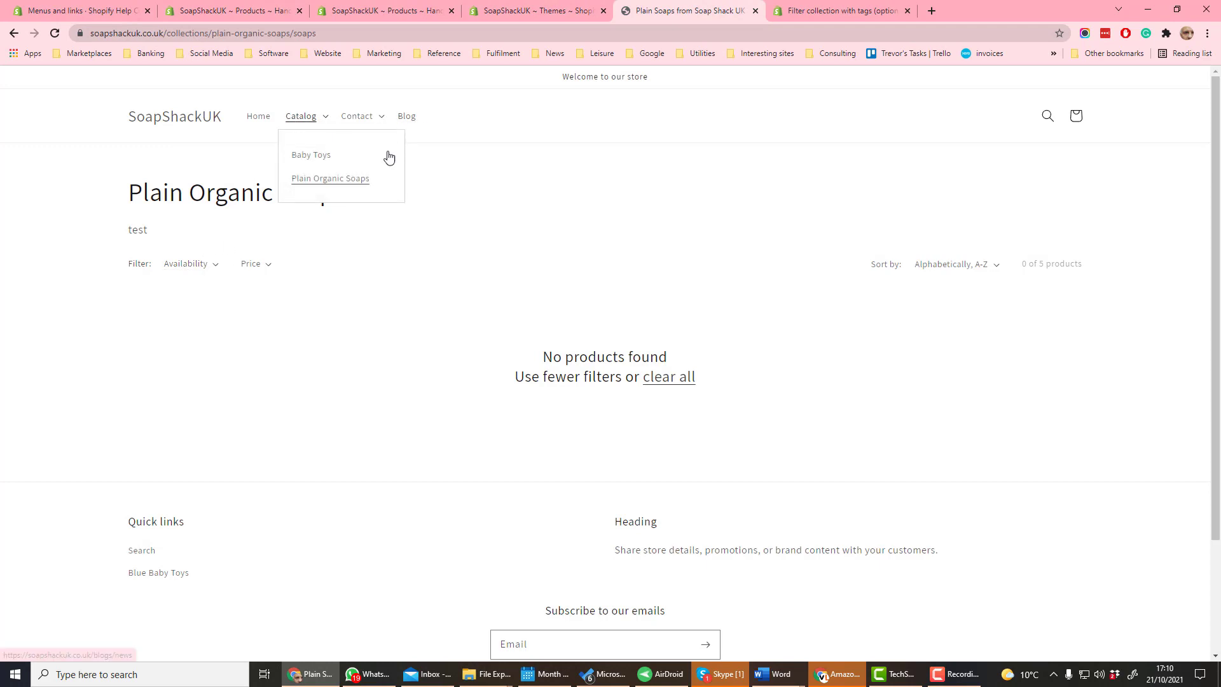
pyautogui.click(304, 179)
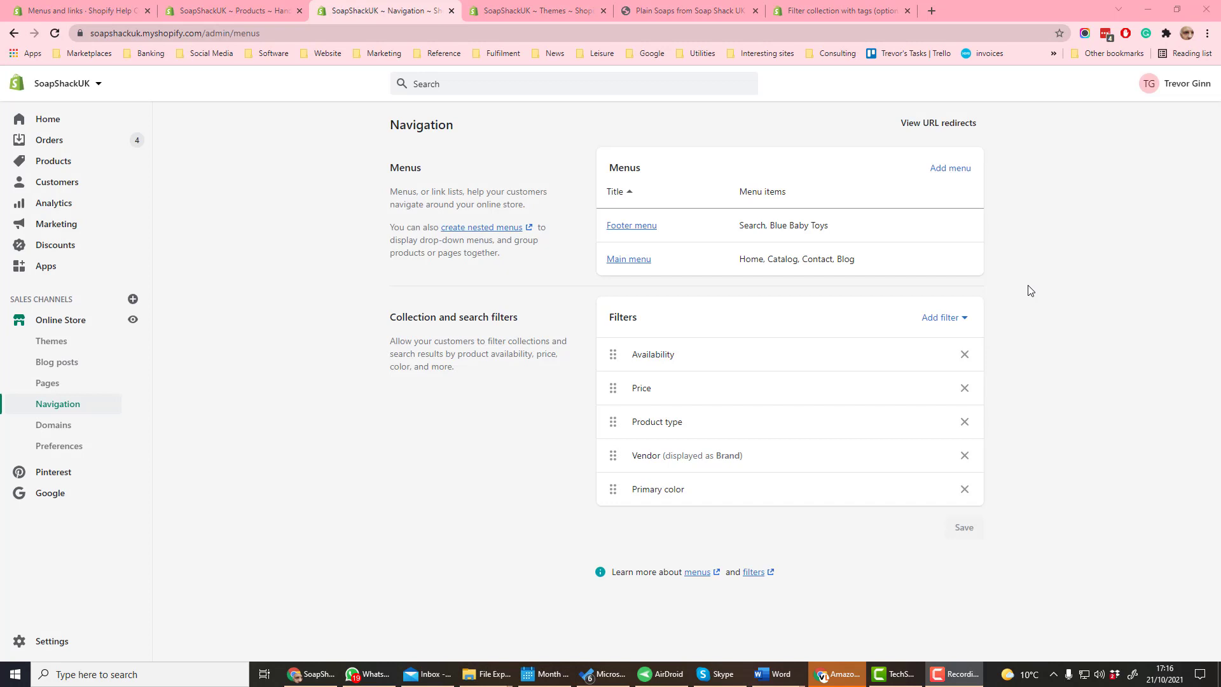
# - Open the URL redirects list from the Navigation page
pyautogui.click(932, 123)
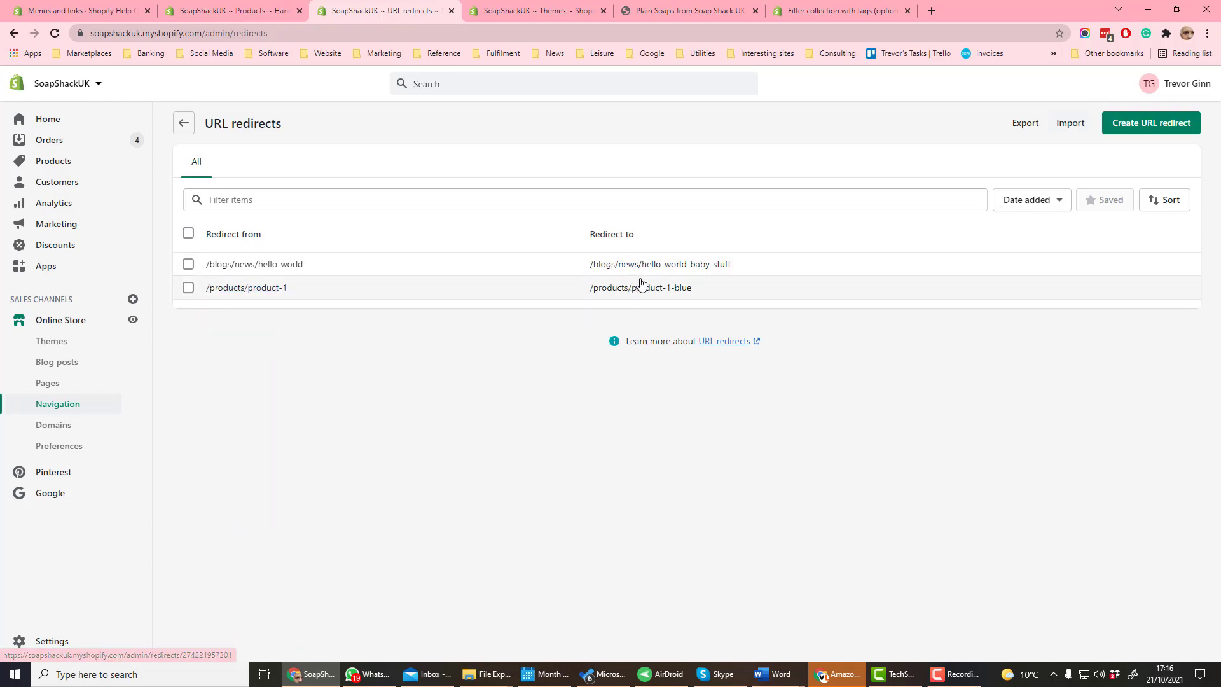
# - Start a new URL redirect and focus its empty Redirect from and Redirect to fields
pyautogui.click(1167, 127)
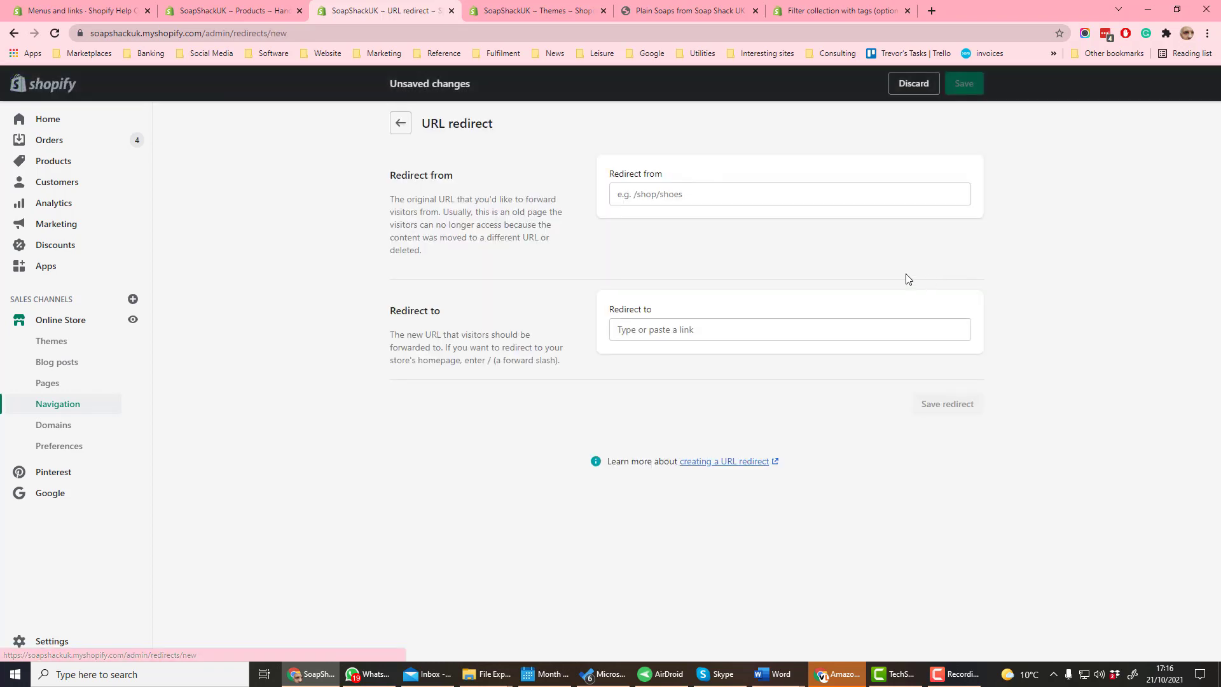
pyautogui.click(624, 196)
pyautogui.click(714, 326)
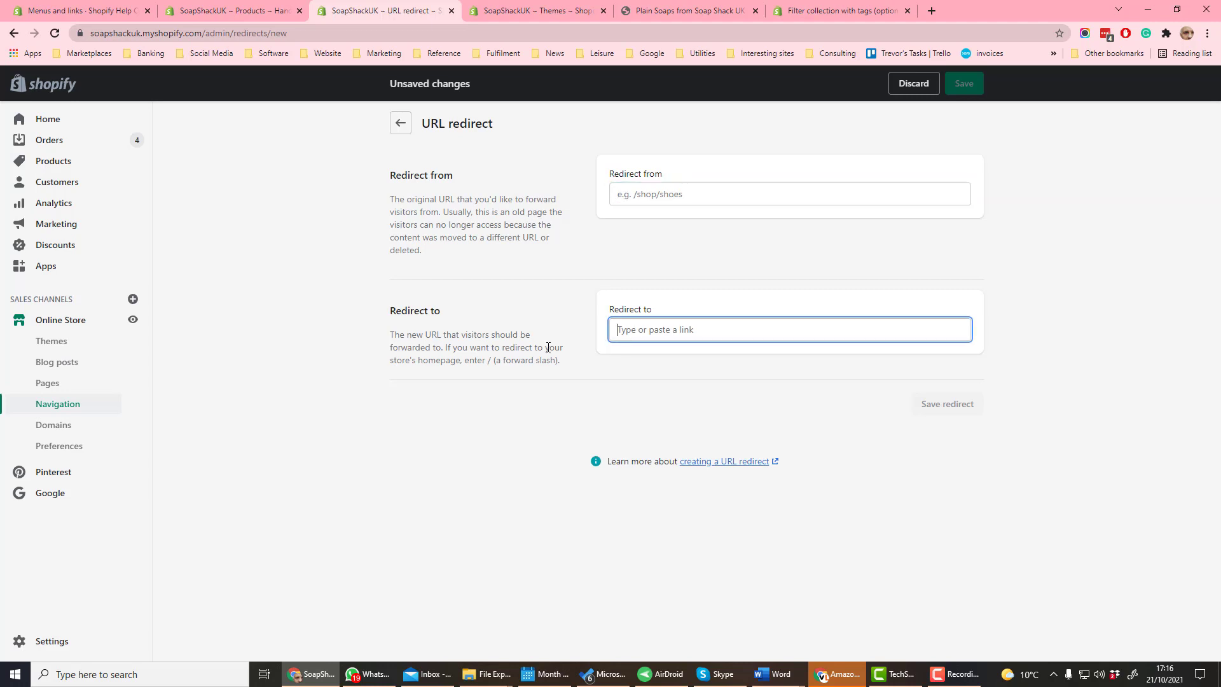